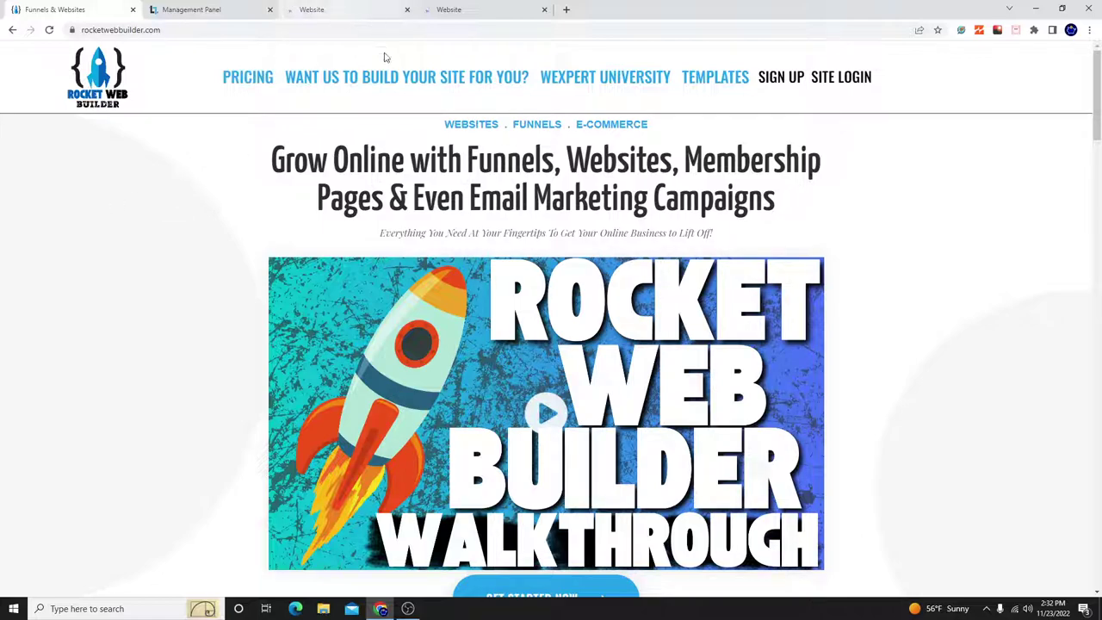
- Review the Legion site's Website Layout style choices, leaving the layout at Full Width
left_click(341, 6)
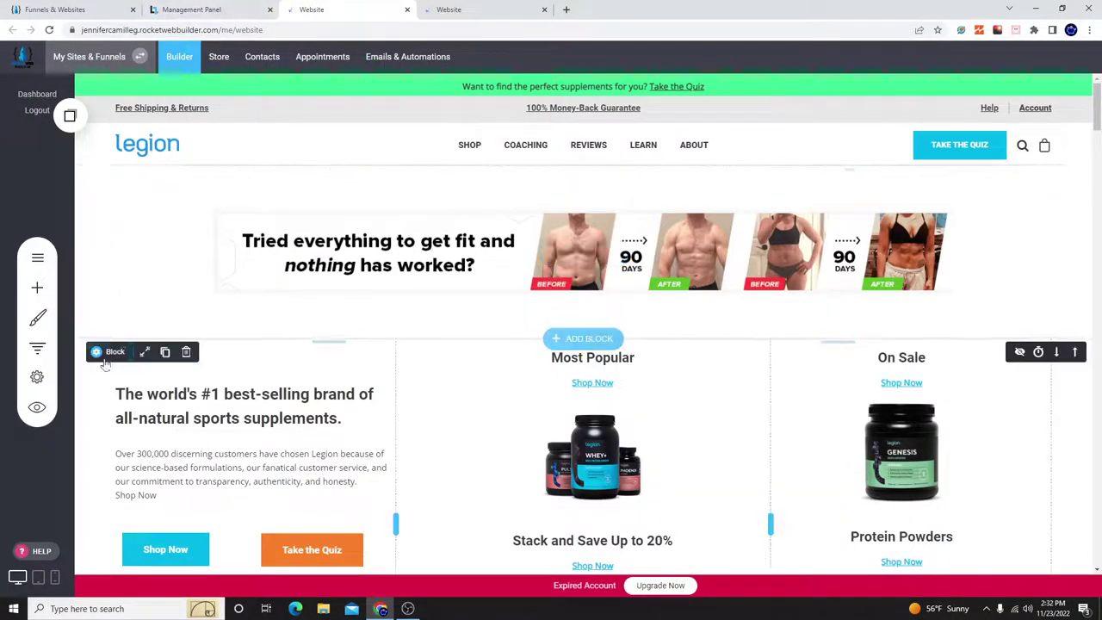
left_click(45, 326)
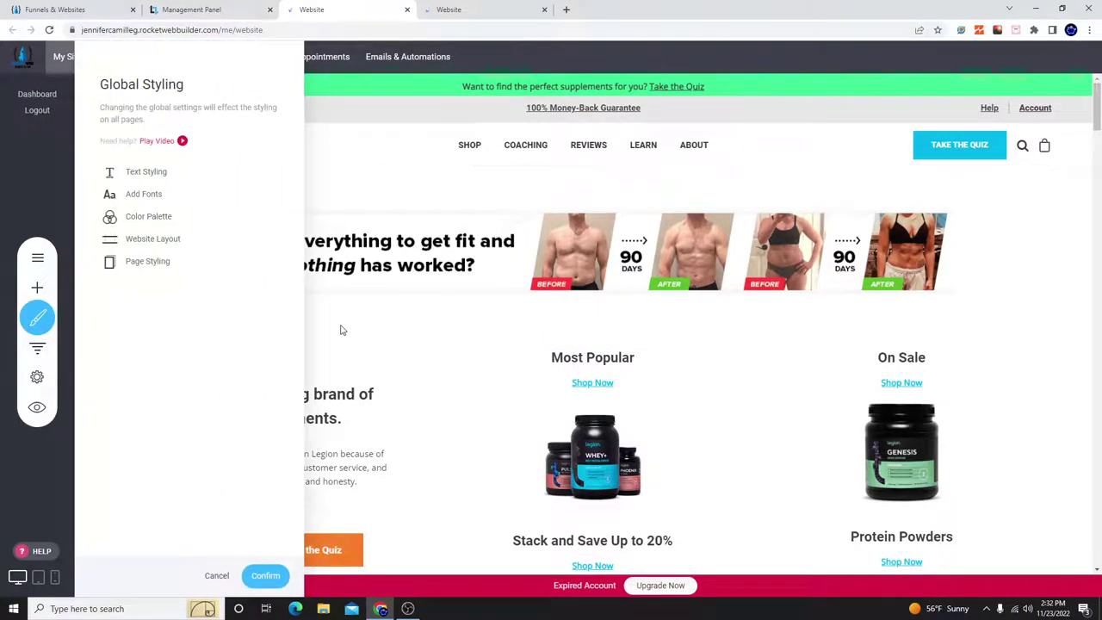
left_click(189, 249)
left_click(185, 238)
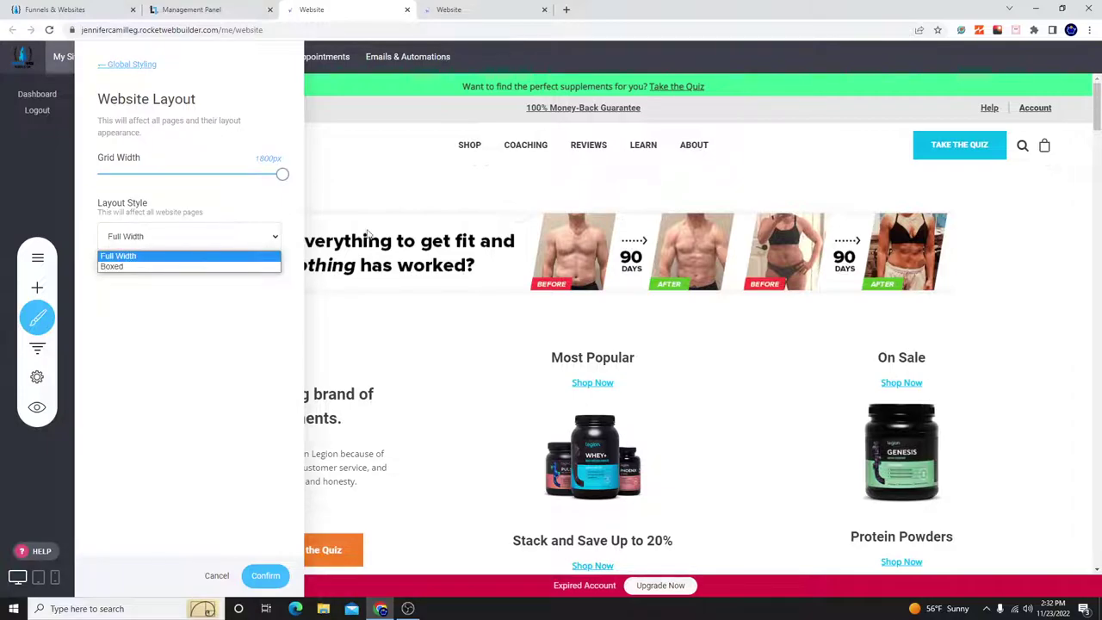
left_click(441, 234)
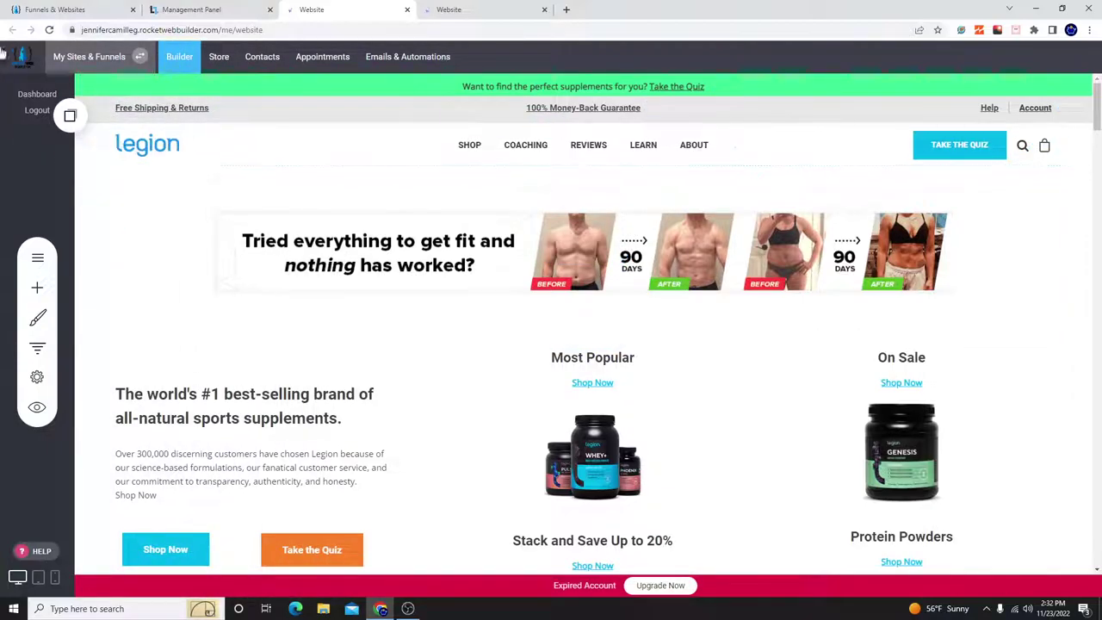
- Return to the Rocket Web Builder homepage and scroll down through it
left_click(55, 10)
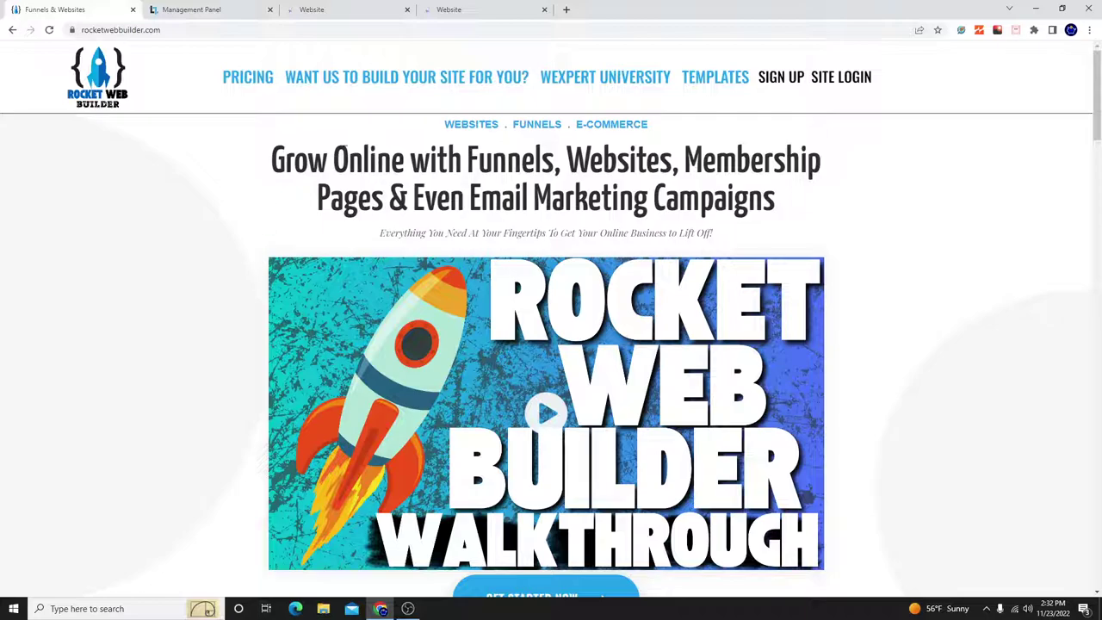
scroll(714, 273, "down", 4)
scroll(130, 181, "down", 3)
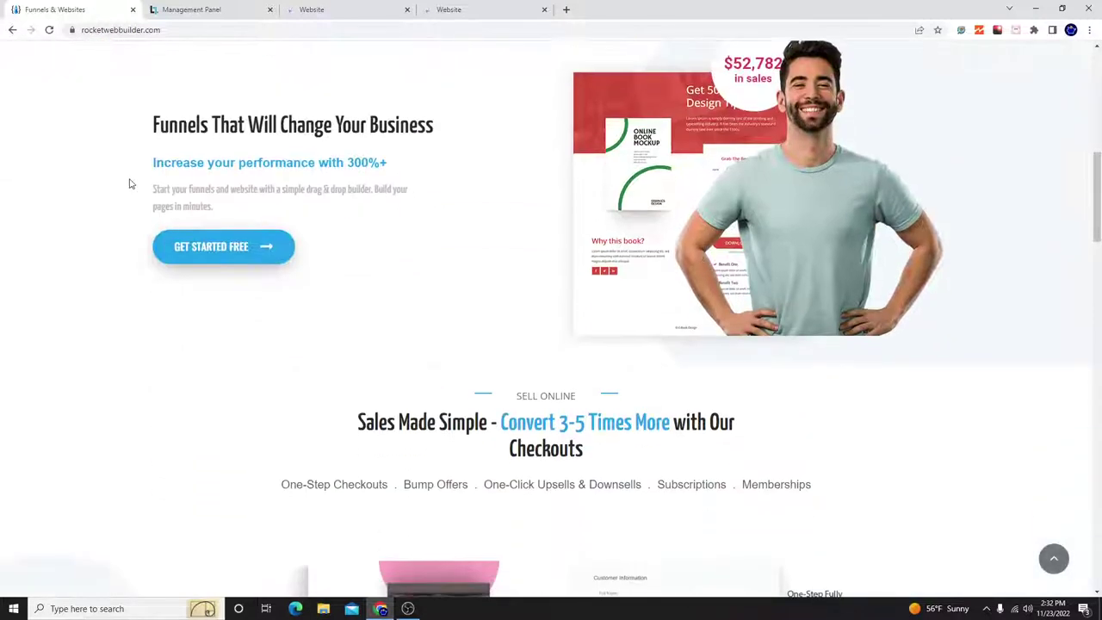
scroll(130, 182, "down", 5)
scroll(360, 322, "down", 5)
scroll(360, 322, "down", 5)
scroll(386, 290, "down", 4)
- Scroll back up and open the WEXPERT UNIVERSITY Entrepreneur Academy page
scroll(387, 290, "up", 5)
scroll(372, 282, "up", 6)
scroll(375, 289, "up", 5)
scroll(380, 297, "up", 5)
scroll(383, 300, "up", 6)
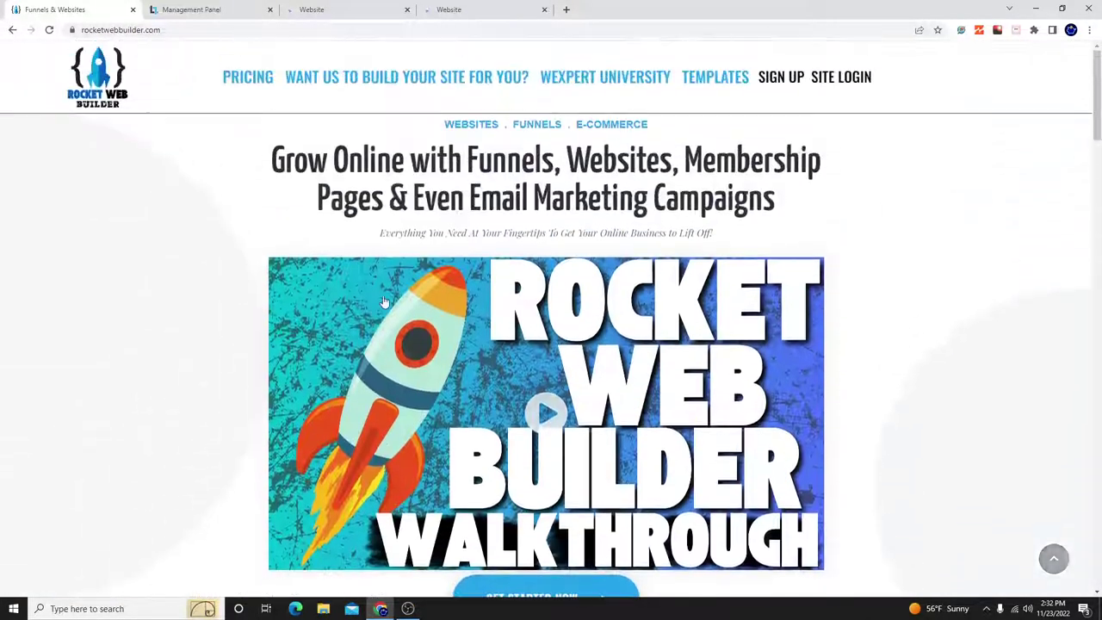
left_click(646, 85)
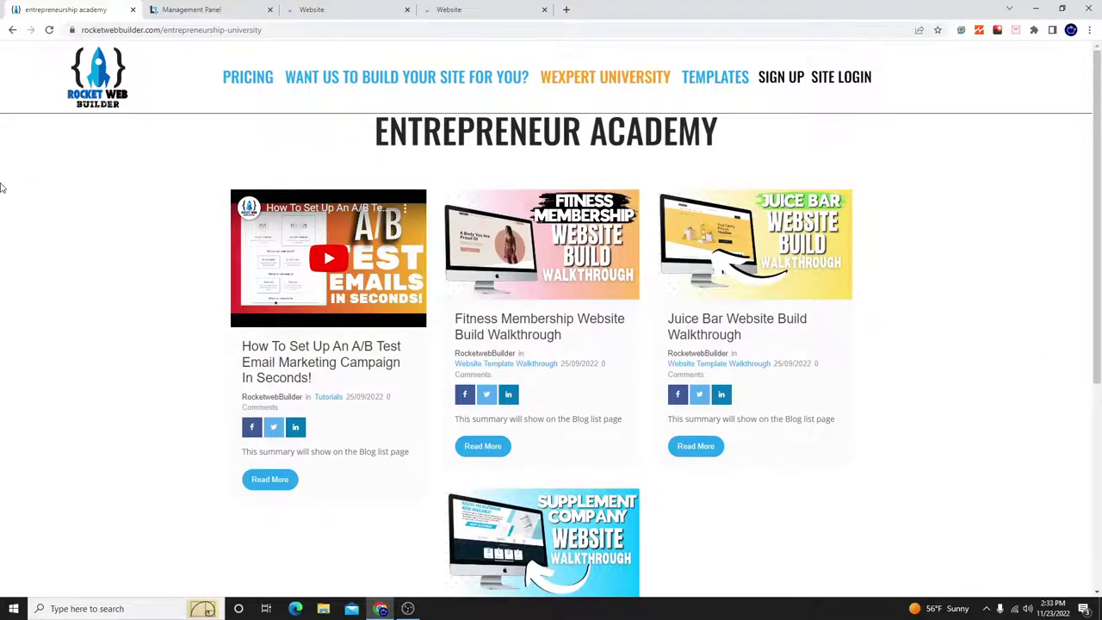
- Open the Legion site's Global Styling Website Layout settings and its layout style choices
left_click(364, 7)
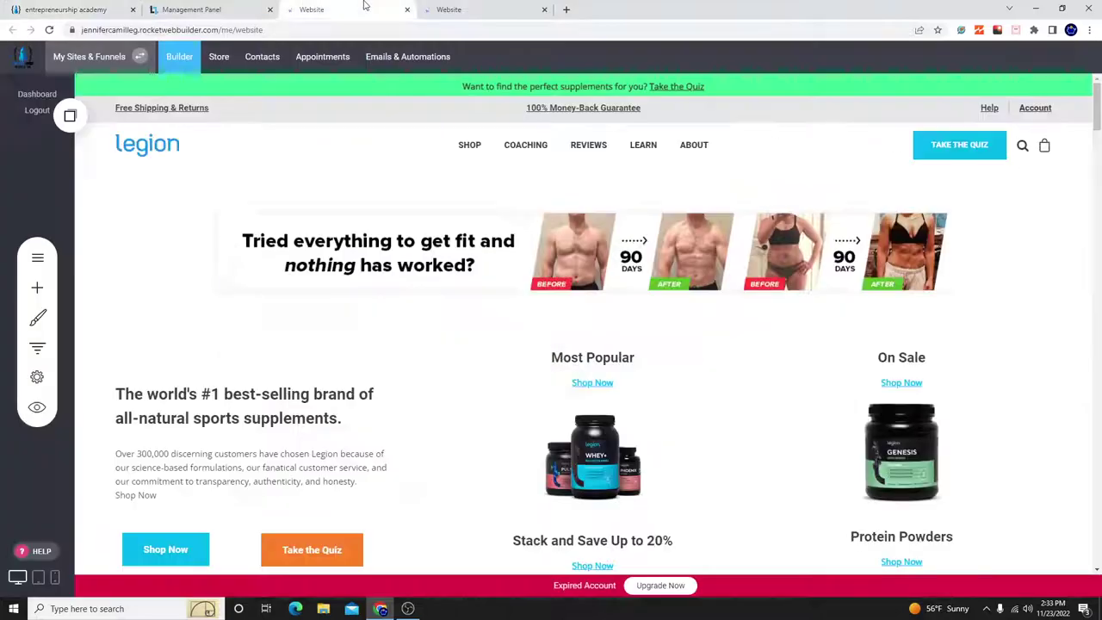
left_click(25, 328)
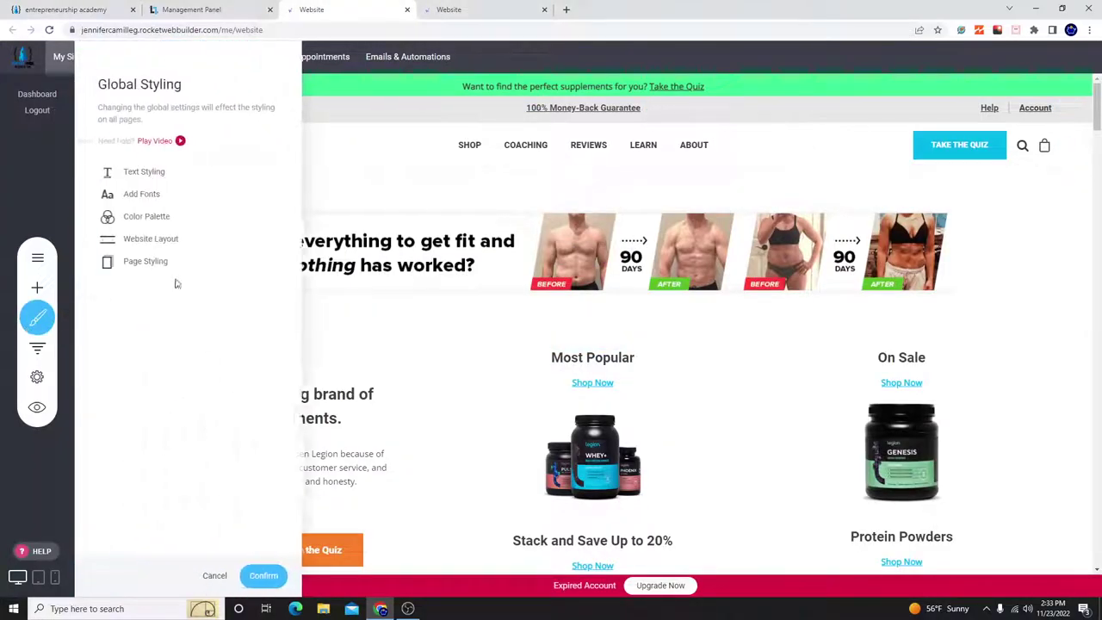
left_click(155, 239)
left_click(477, 336)
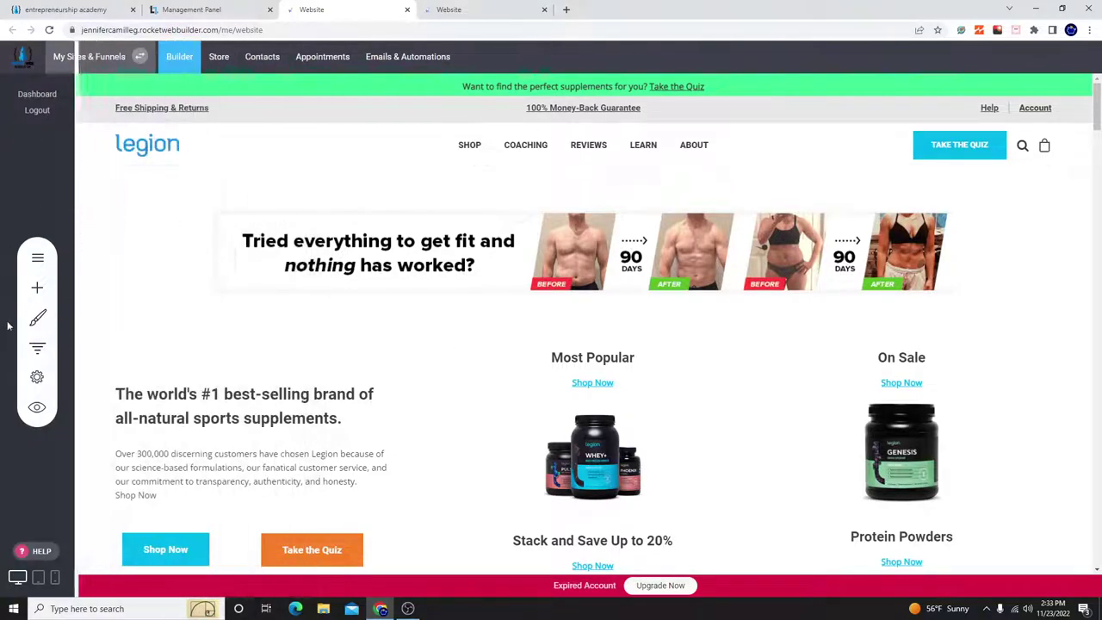
left_click(37, 316)
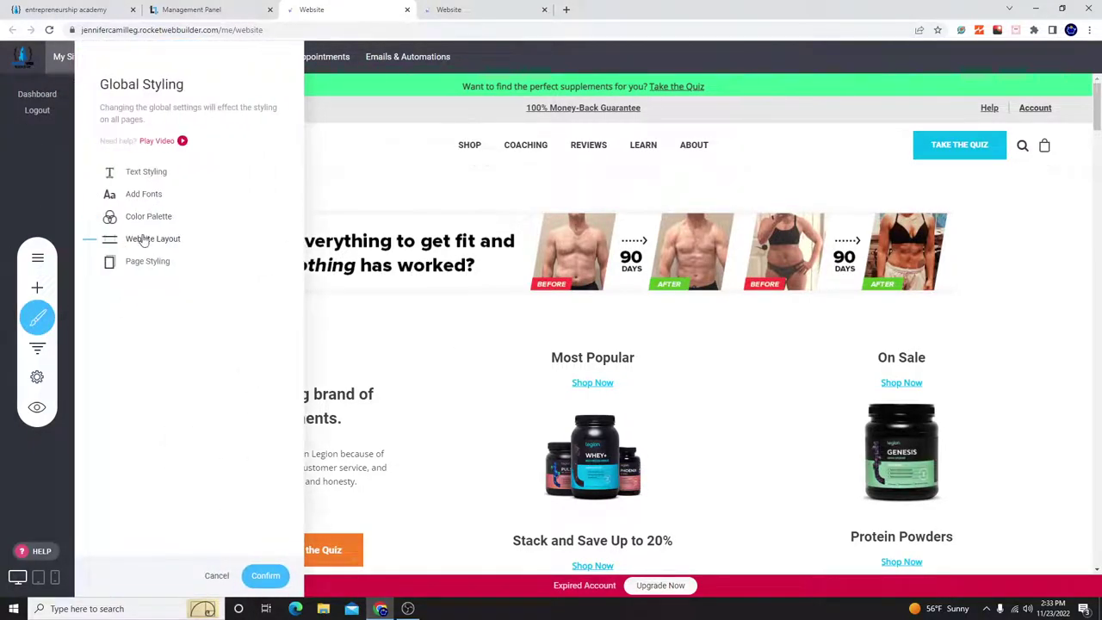
left_click(143, 238)
left_click(219, 236)
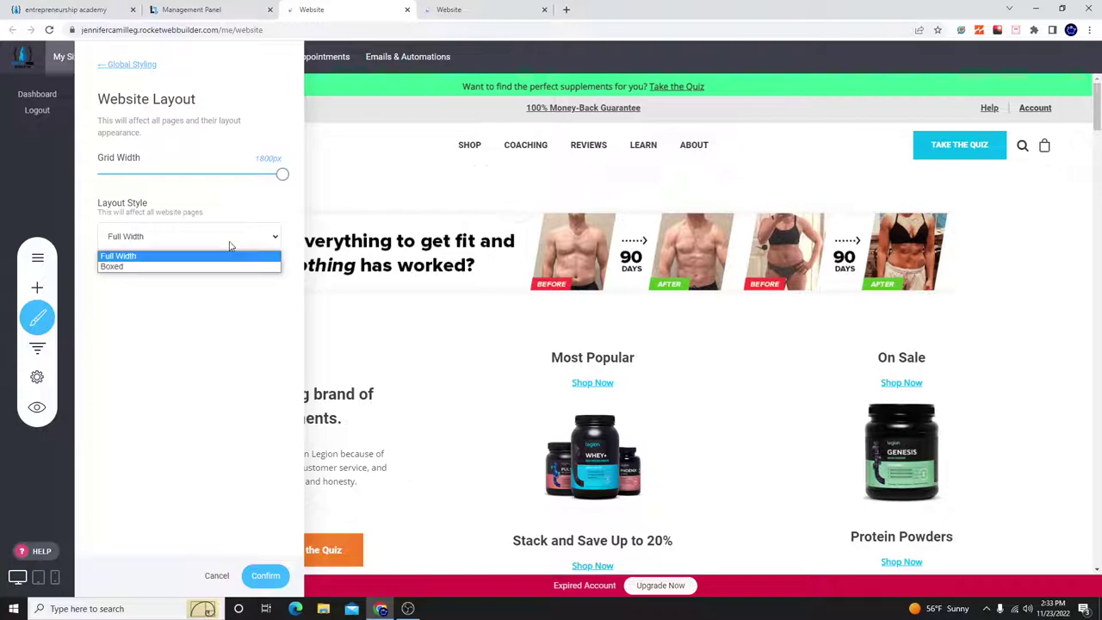
- Try the Boxed layout style, then switch back to Full Width
left_click(113, 267)
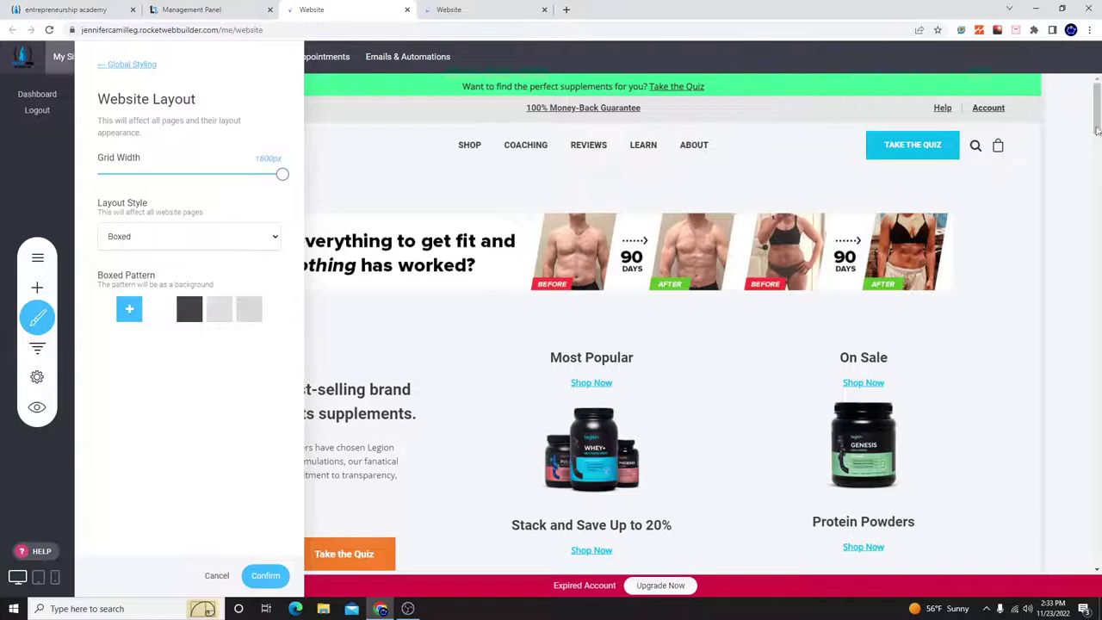
left_click(117, 239)
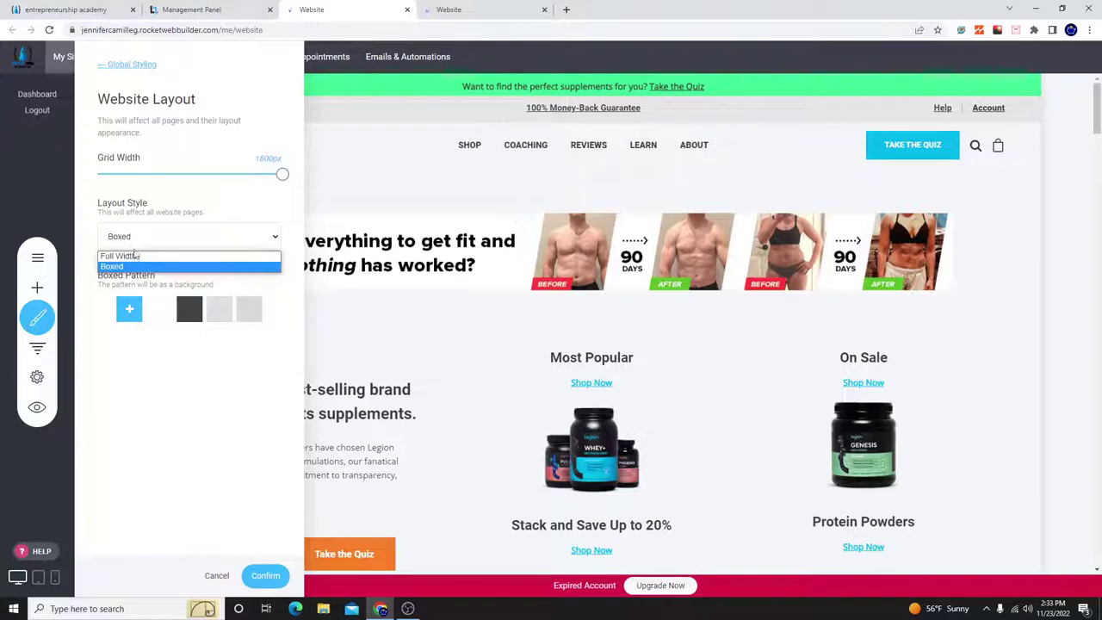
left_click(134, 257)
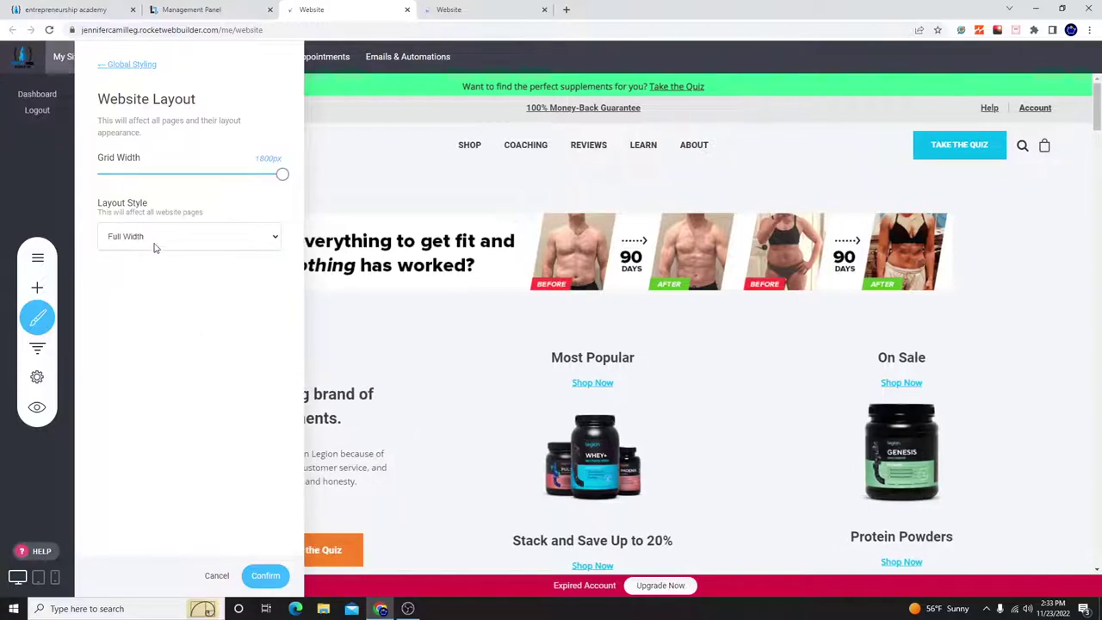
left_click(158, 244)
- Set Boxed layout, try the dark and light grey patterns, then revert to Full Width
left_click(142, 267)
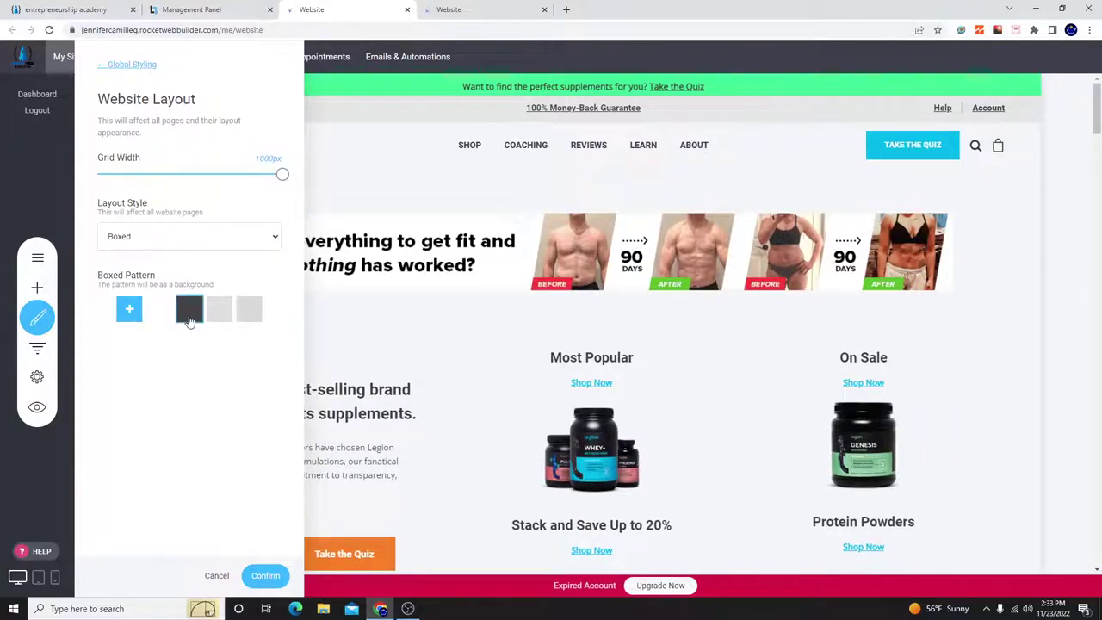
left_click(190, 321)
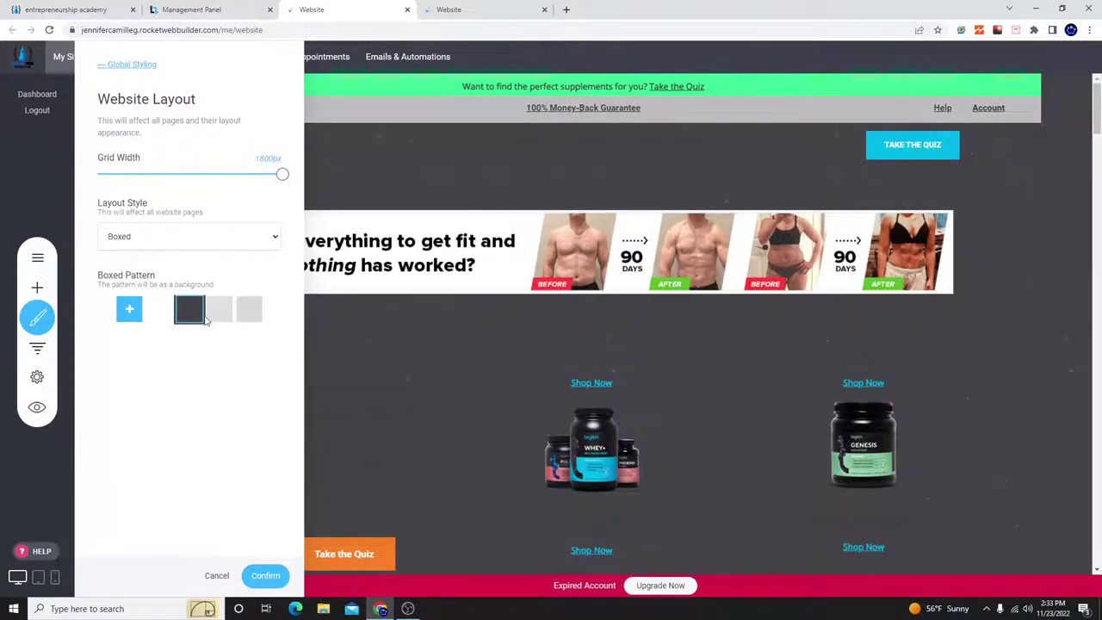
left_click(247, 312)
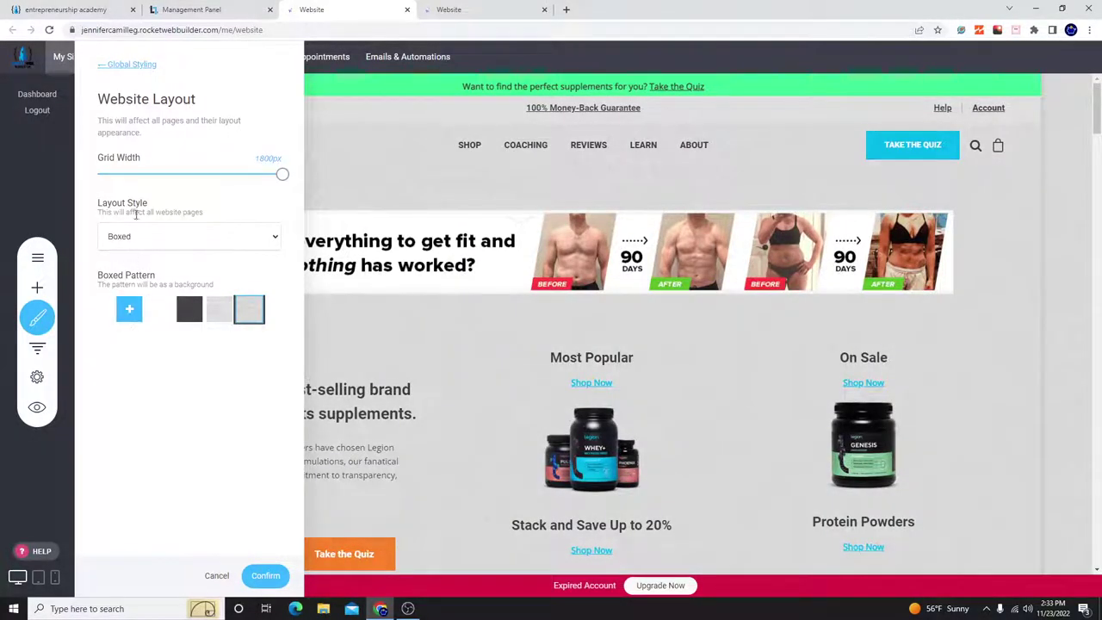
left_click(135, 237)
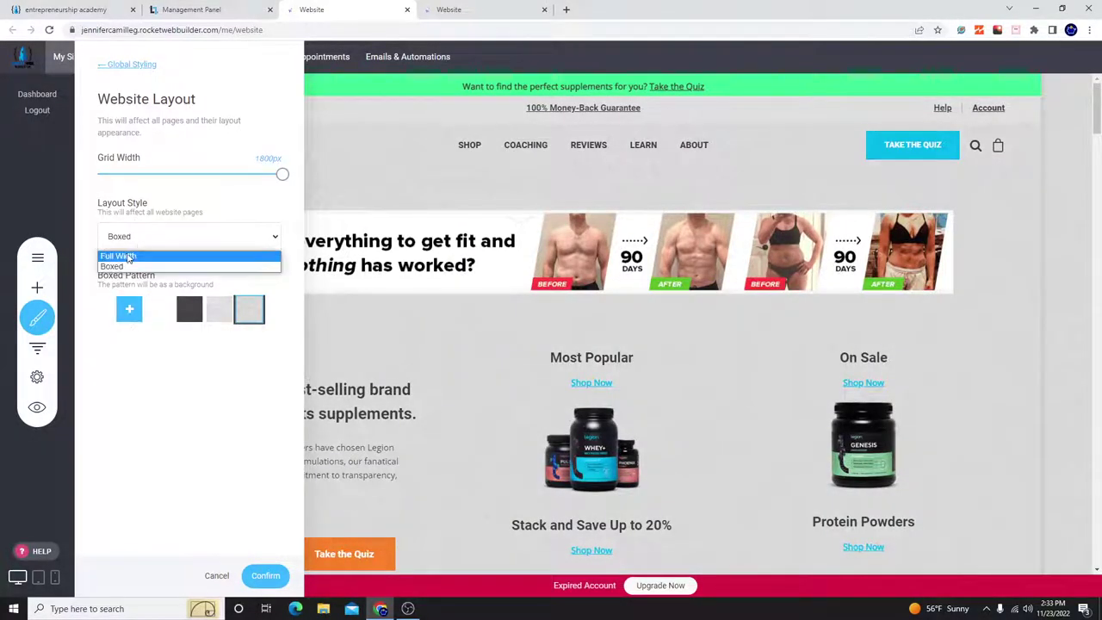
left_click(127, 253)
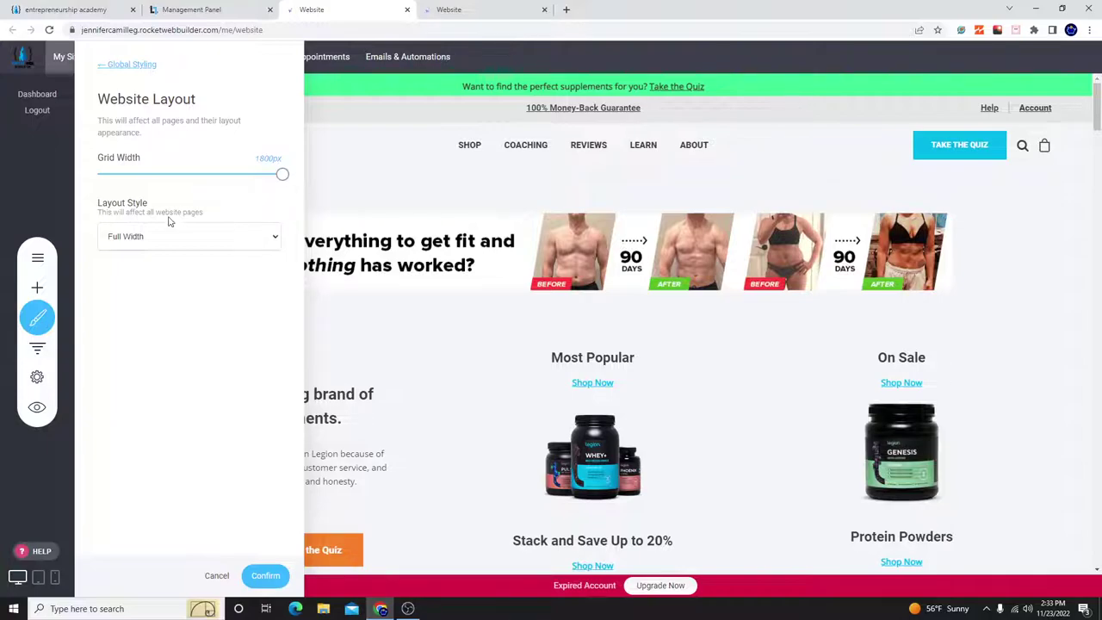
- Close the Website Layout panel and discard the unsaved global style changes
left_click(711, 228)
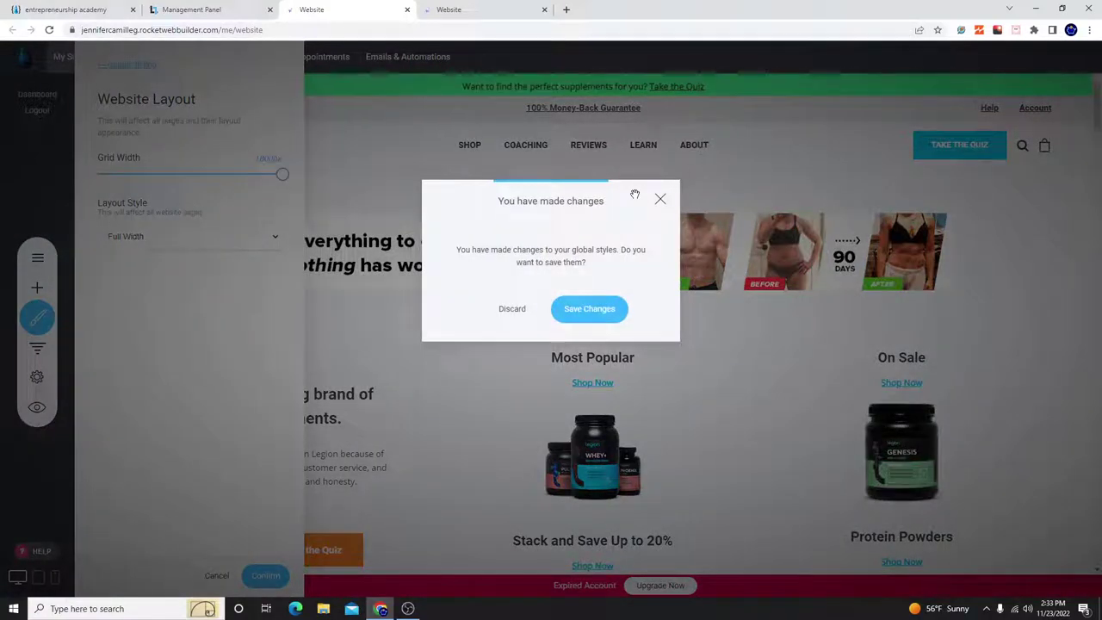
left_click(660, 200)
left_click(738, 192)
left_click(512, 310)
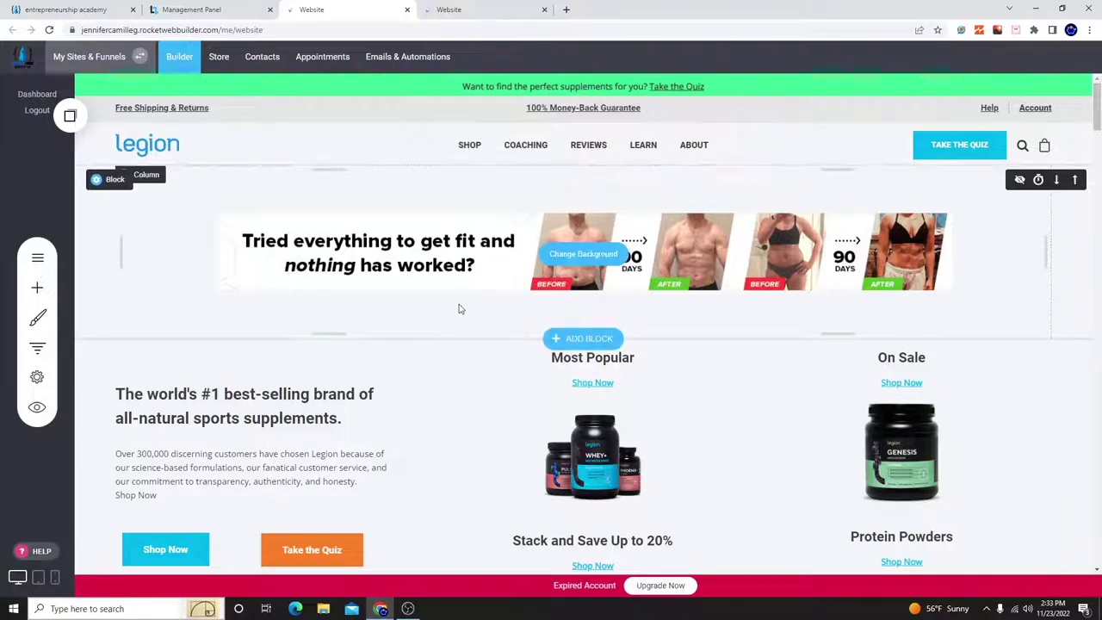
- Scroll through the full-width Legion page and back to the top
scroll(430, 123, "down", 5)
scroll(580, 209, "down", 5)
scroll(445, 213, "up", 5)
scroll(445, 212, "up", 2)
scroll(517, 224, "down", 2)
scroll(461, 251, "down", 1)
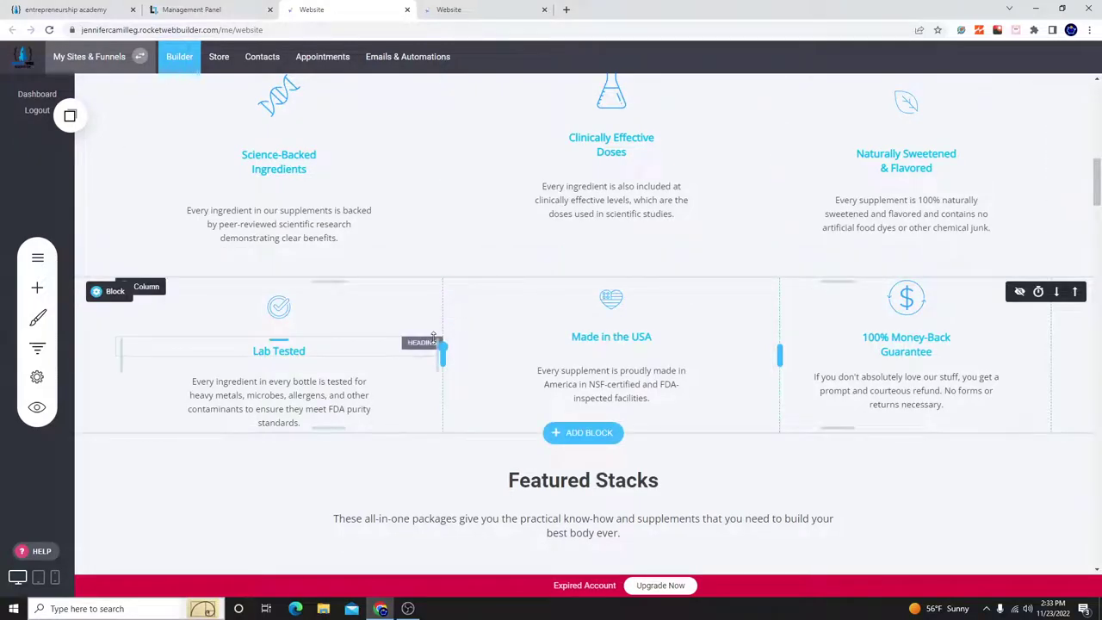
scroll(443, 291, "up", 3)
scroll(209, 369, "up", 3)
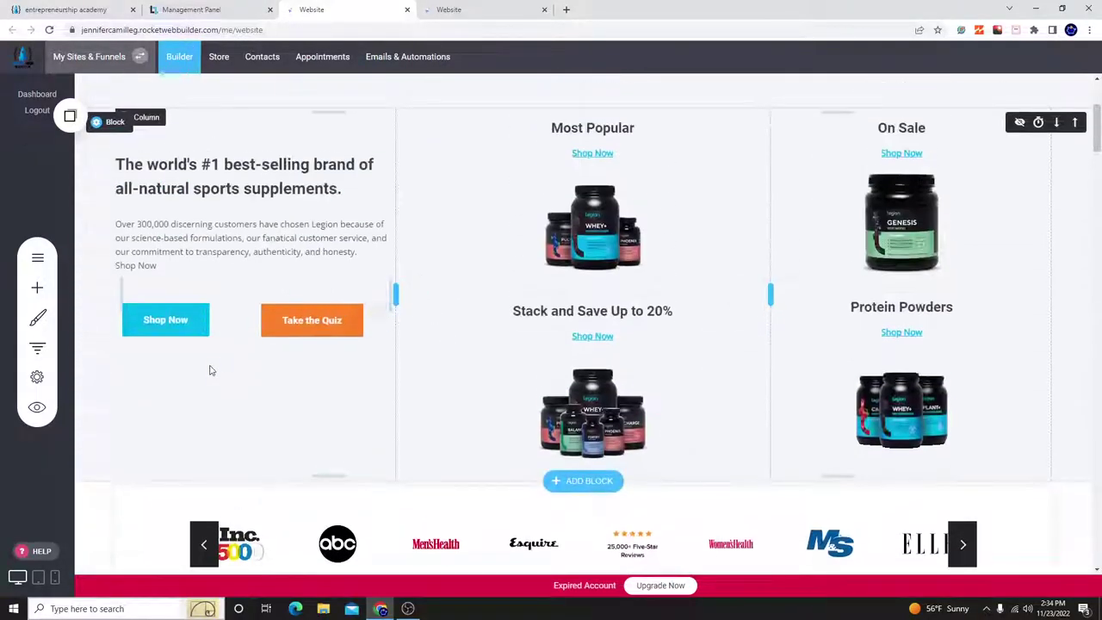
scroll(307, 295, "up", 3)
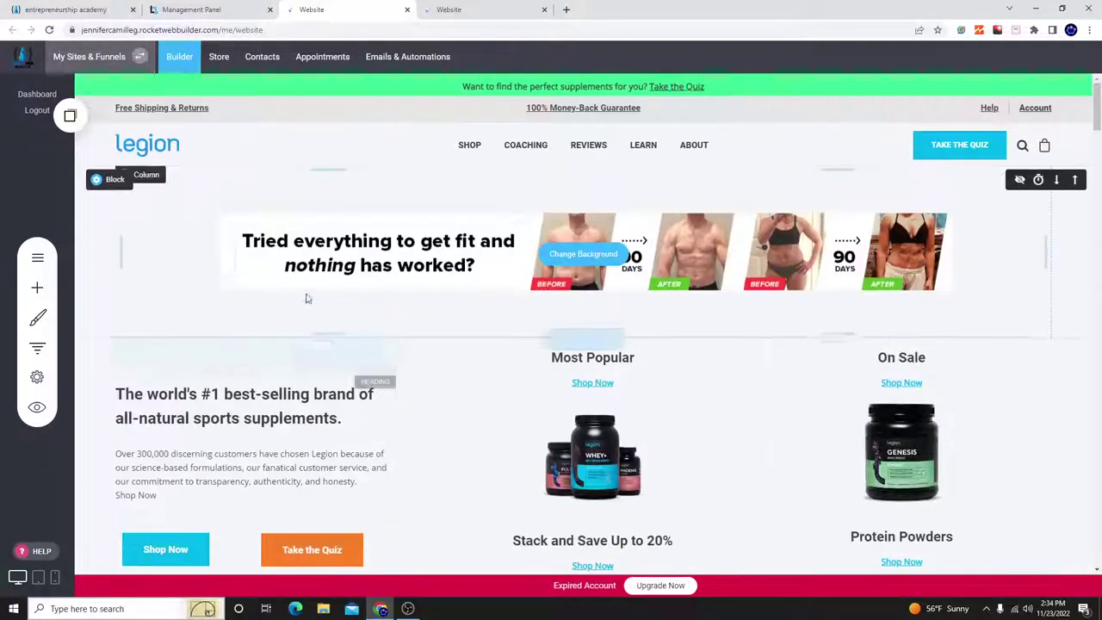
- Look over the open pages and return to the Rocket Web Builder homepage
left_click(59, 9)
left_click(192, 9)
left_click(78, 9)
left_click(103, 85)
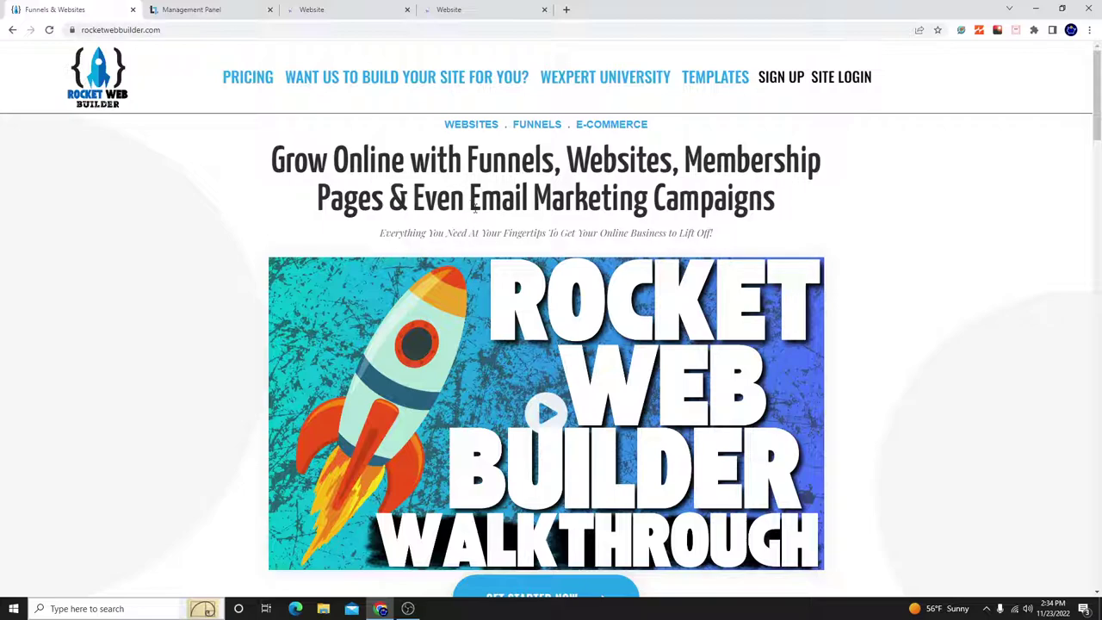
scroll(474, 206, "down", 1)
scroll(387, 172, "up", 1)
- Scroll the homepage past the walkthrough video to the Funnels That Will Change Your Business section
scroll(706, 181, "down", 3)
scroll(680, 206, "down", 3)
scroll(603, 172, "up", 2)
scroll(405, 348, "up", 2)
scroll(322, 374, "up", 2)
scroll(312, 366, "down", 4)
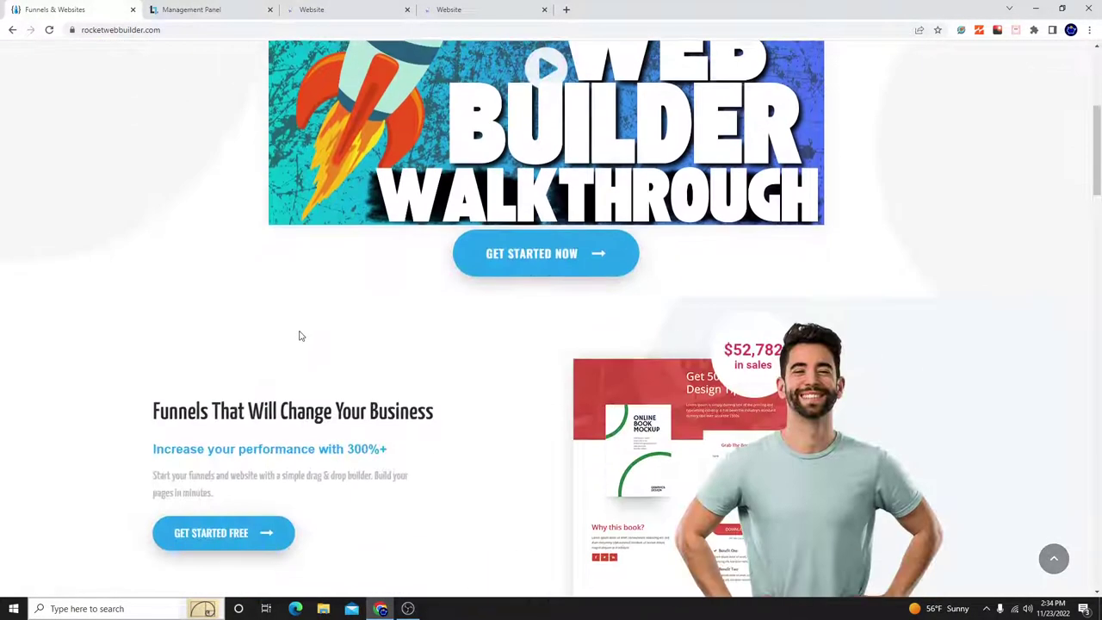
scroll(300, 335, "down", 3)
- Switch to the ElectricMan site in the editor and scroll over its page
left_click(448, 9)
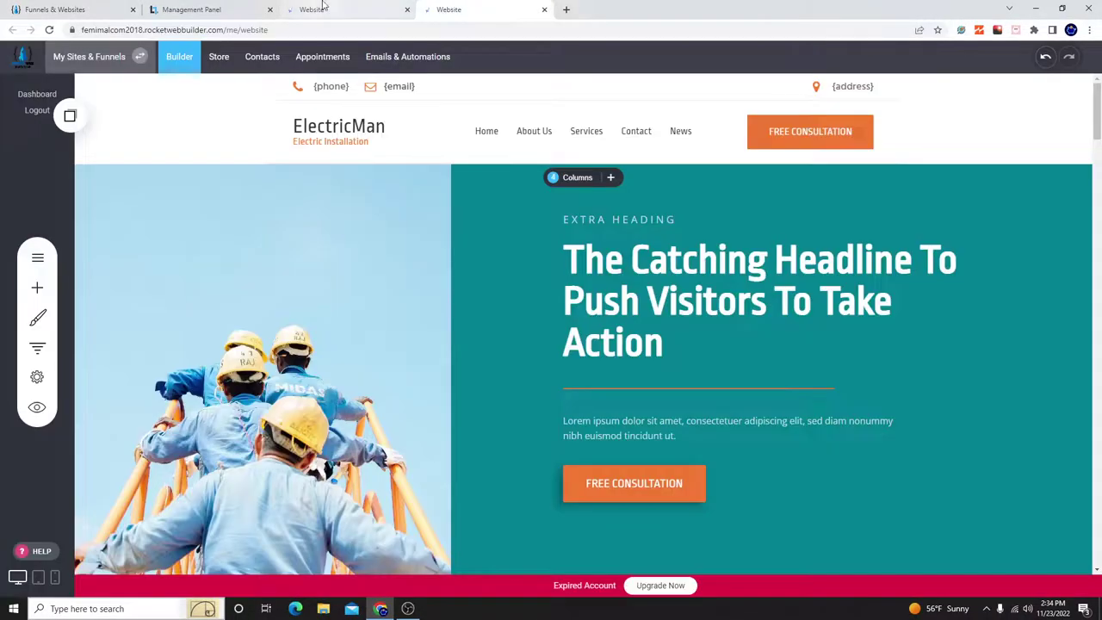
left_click(344, 10)
left_click(448, 10)
scroll(499, 212, "down", 3)
scroll(499, 212, "up", 3)
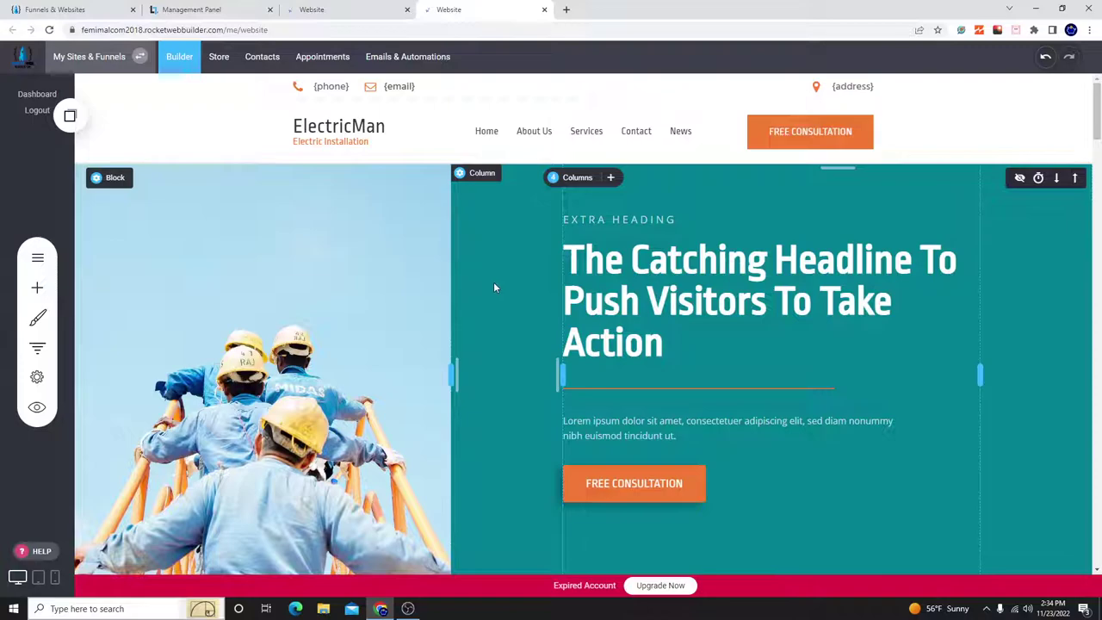
scroll(490, 293, "down", 2)
scroll(890, 344, "up", 2)
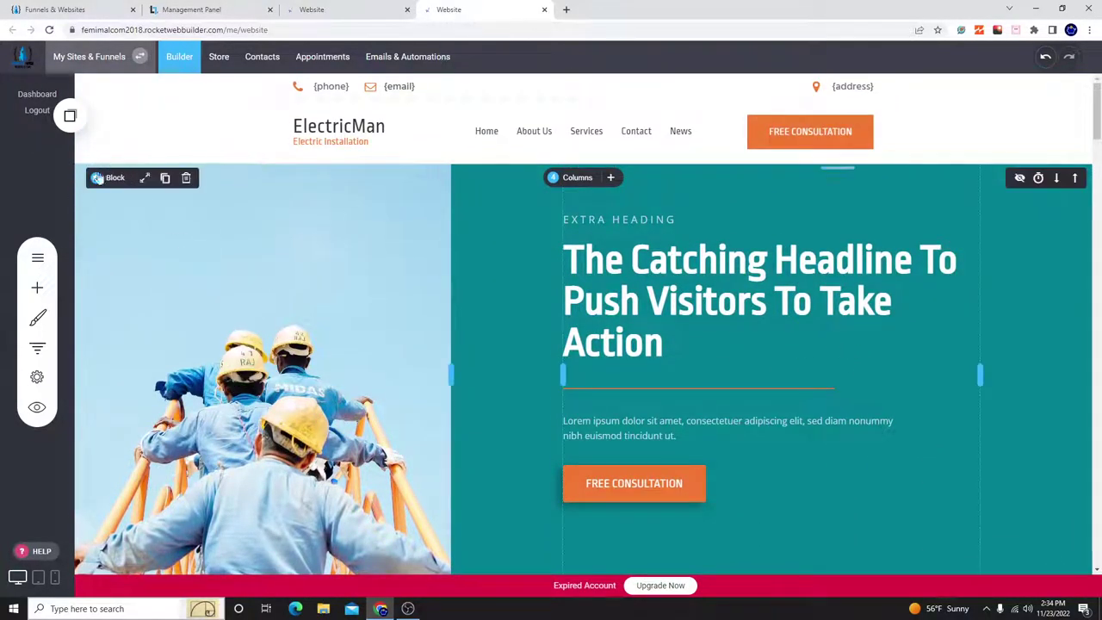
mouse_move(262, 362)
scroll(421, 167, "down", 3)
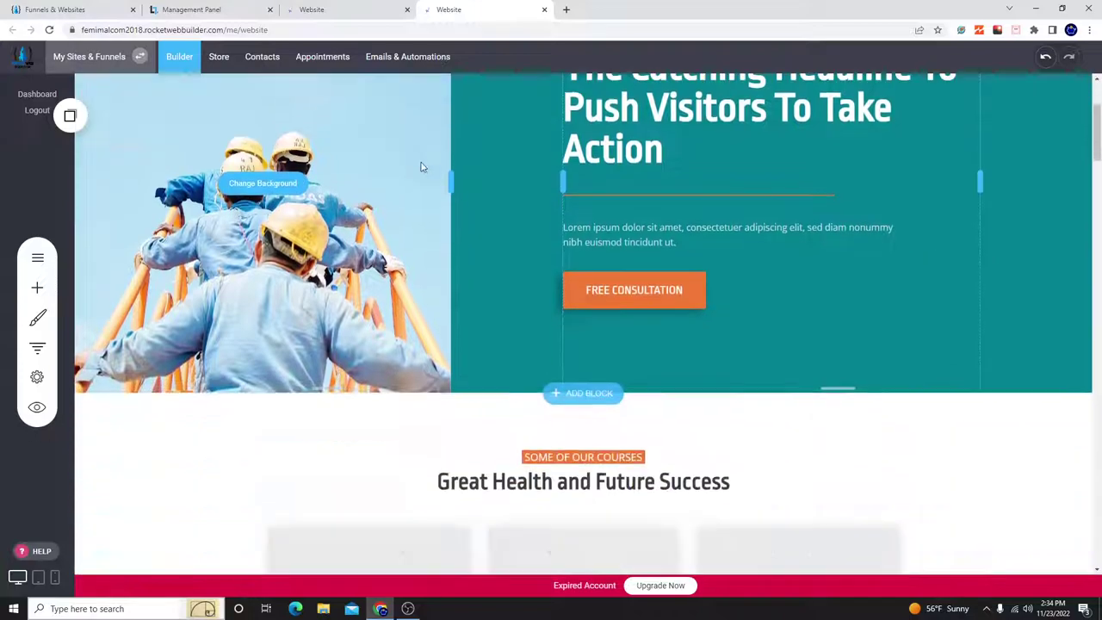
scroll(421, 167, "up", 1)
scroll(370, 155, "up", 2)
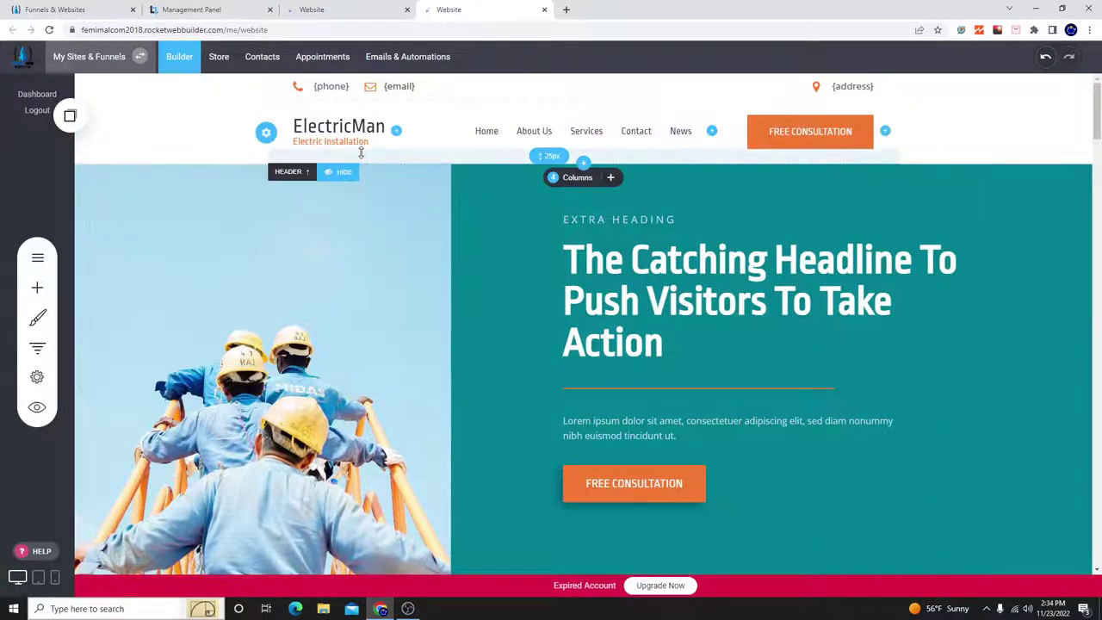
mouse_move(263, 258)
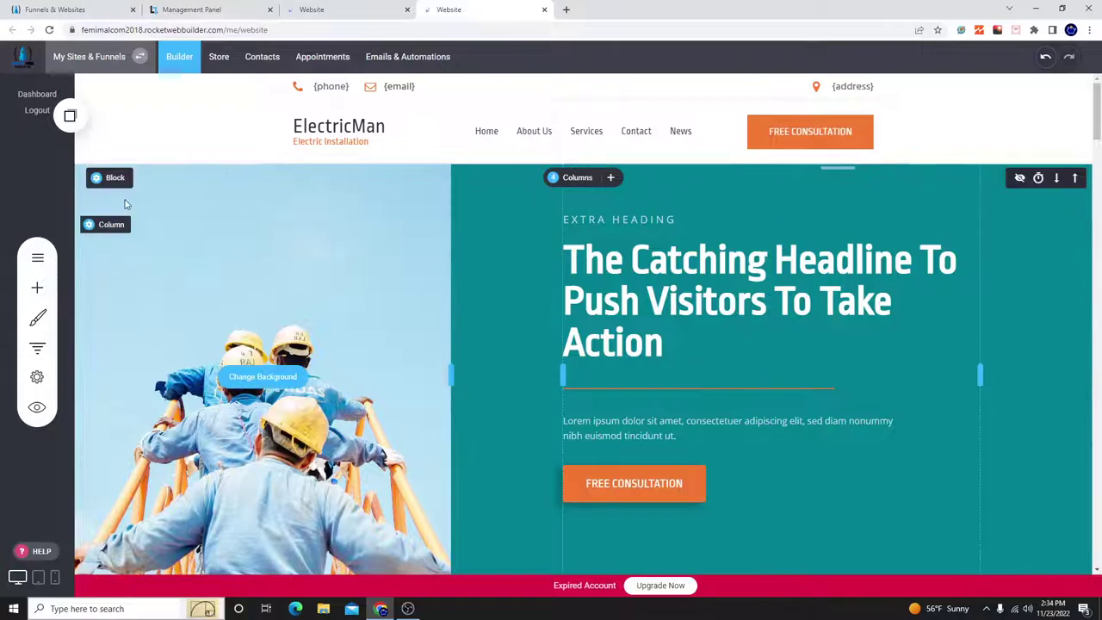
- Scroll back to the teal hero block and inspect its container settings
scroll(124, 204, "down", 3)
scroll(258, 258, "down", 3)
scroll(345, 284, "down", 2)
scroll(365, 285, "up", 2)
scroll(365, 286, "up", 4)
scroll(215, 224, "up", 2)
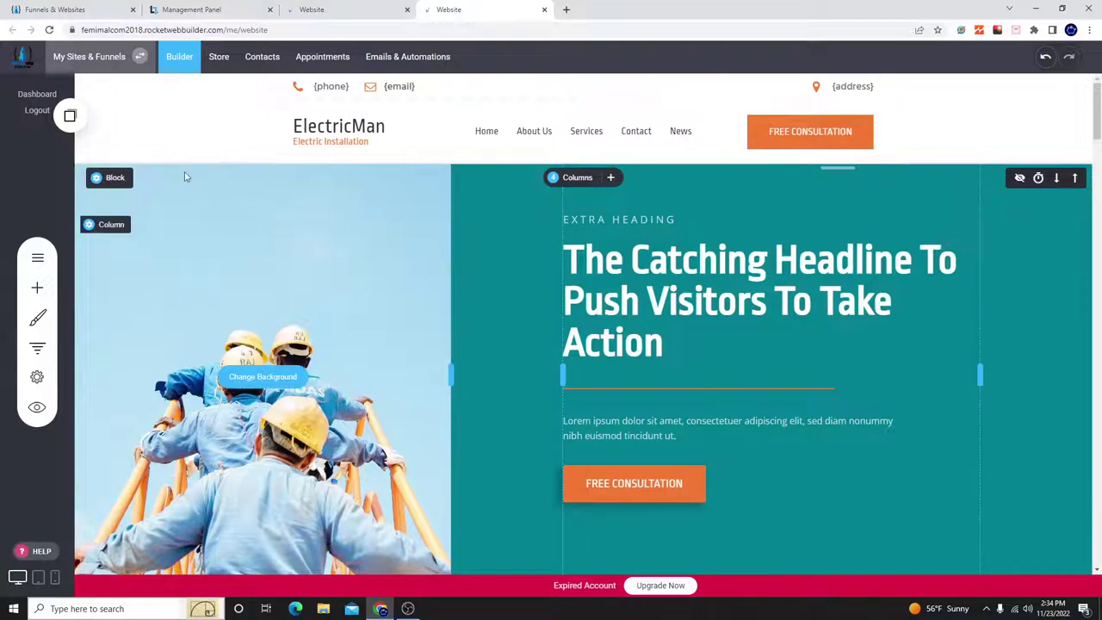
left_click(99, 175)
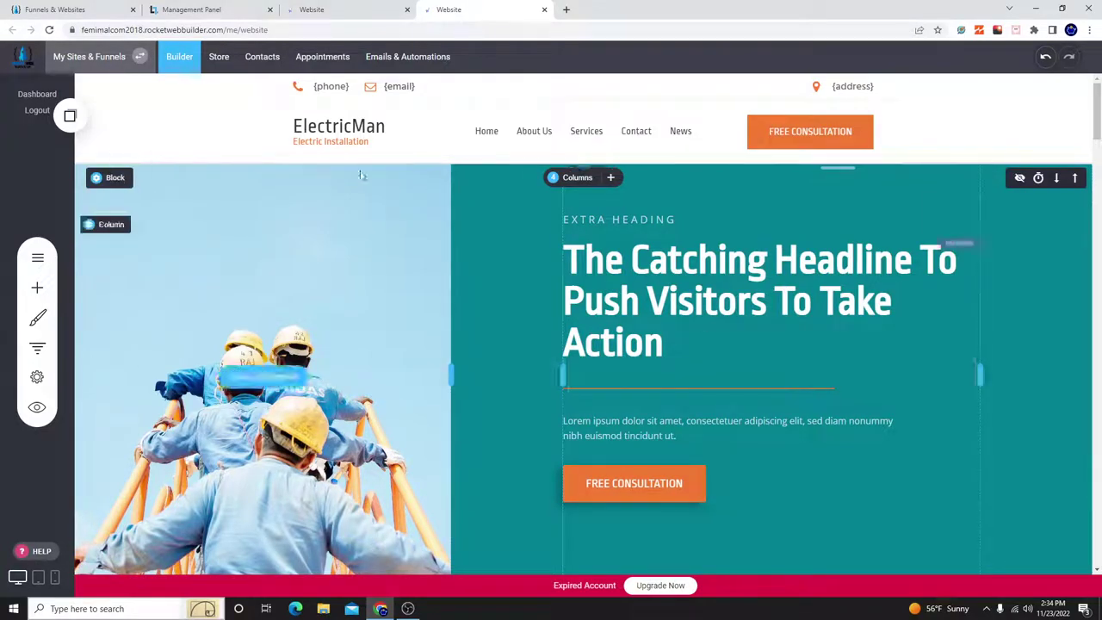
- Try Boxed width on the hero block, revert to Full-Width, and save the page
left_click(145, 178)
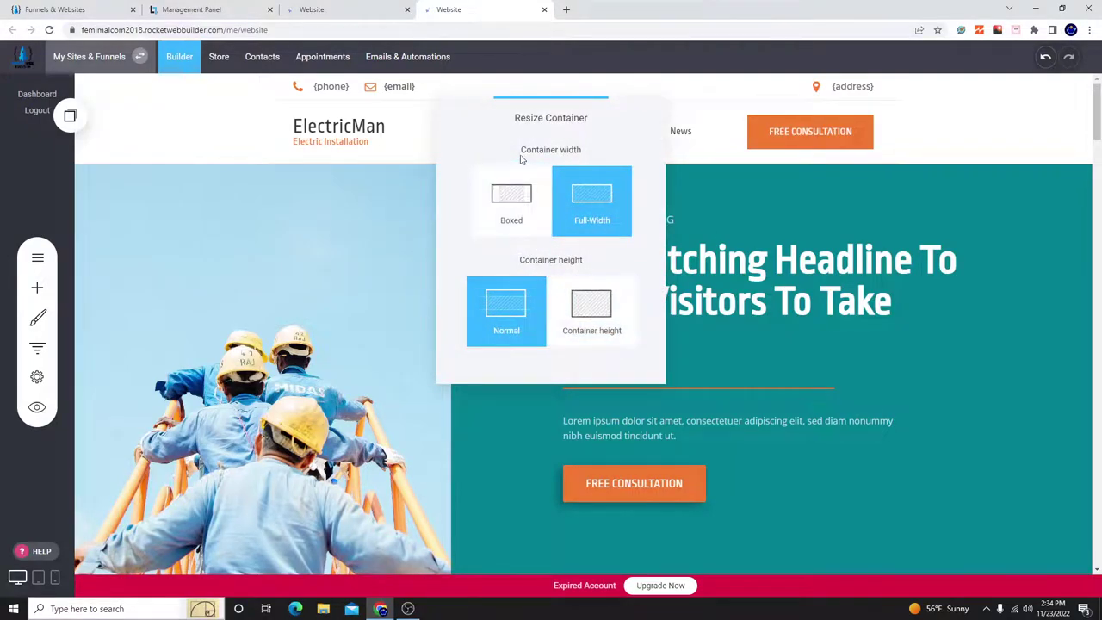
left_click_drag(520, 148, 554, 149)
left_click(530, 208)
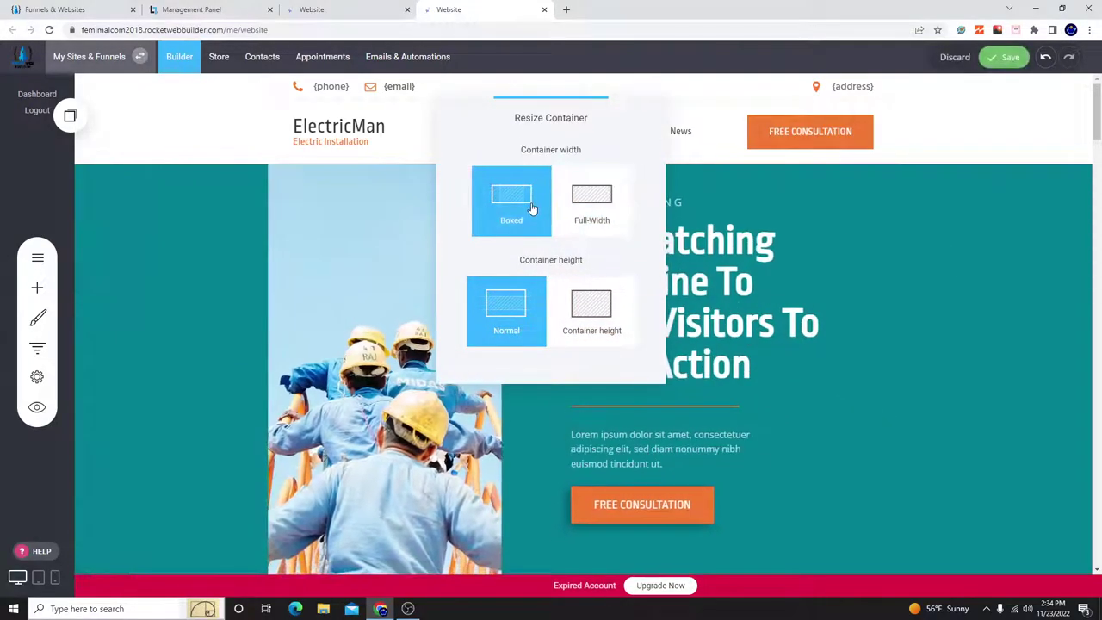
left_click(591, 219)
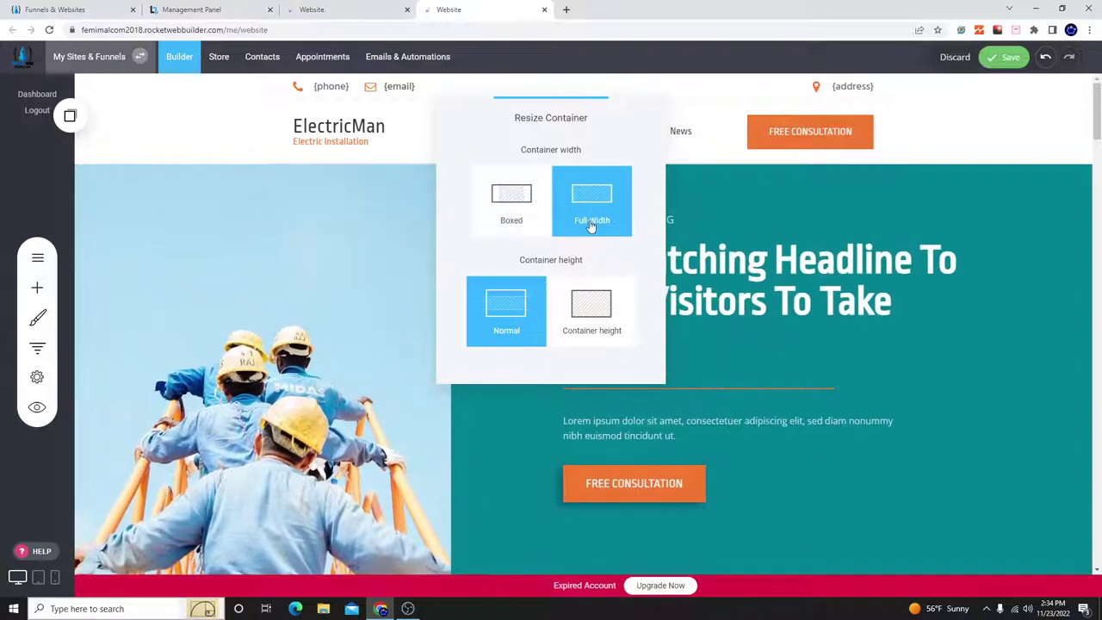
left_click(1065, 333)
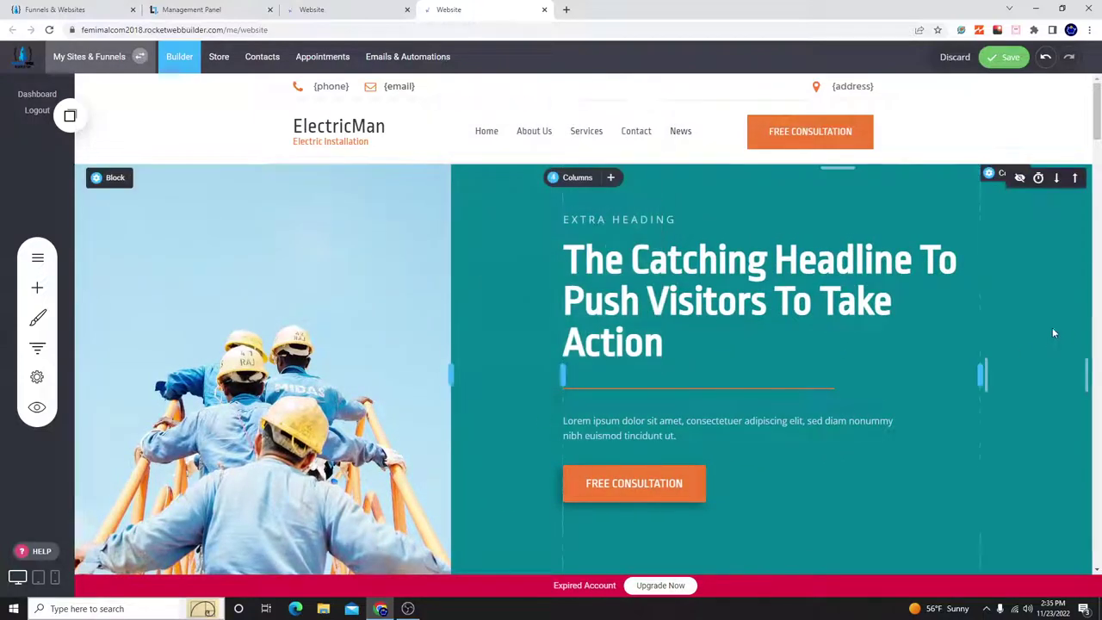
left_click(1005, 56)
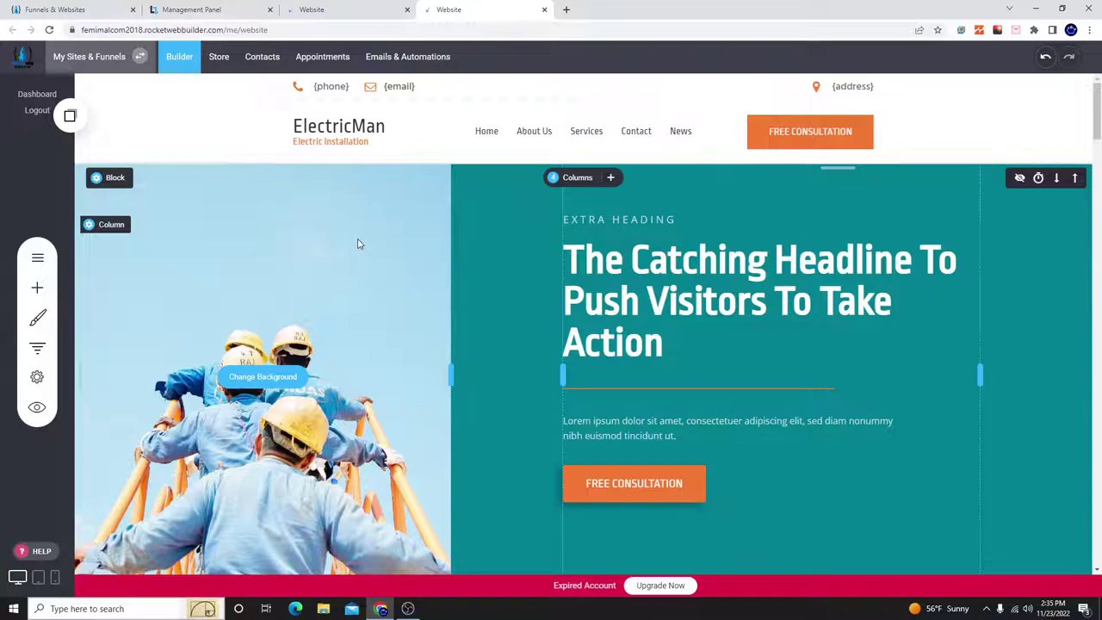
scroll(359, 244, "down", 5)
- Switch to the Legion site in the editor and scroll its page
scroll(359, 244, "up", 4)
left_click(374, 5)
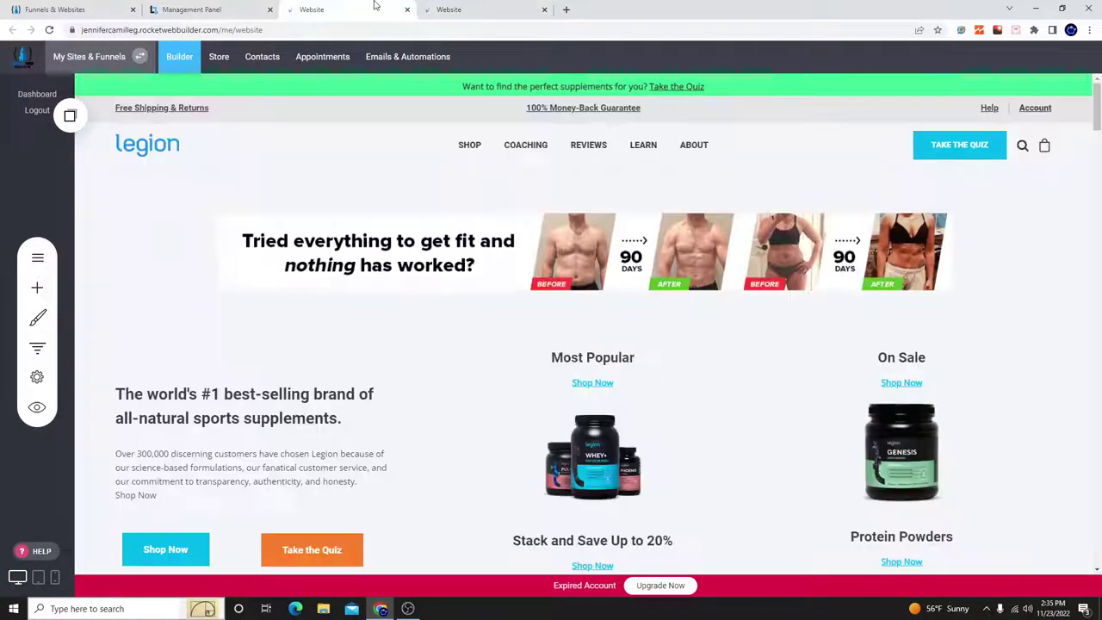
scroll(660, 284, "down", 3)
scroll(603, 297, "up", 3)
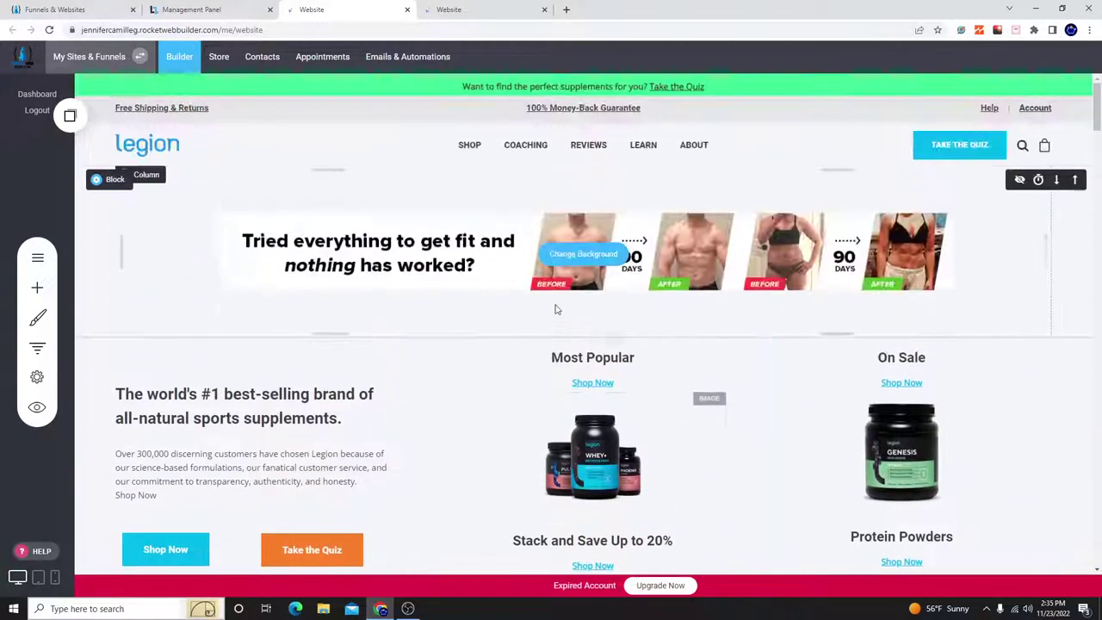
scroll(603, 258, "down", 4)
scroll(674, 298, "up", 3)
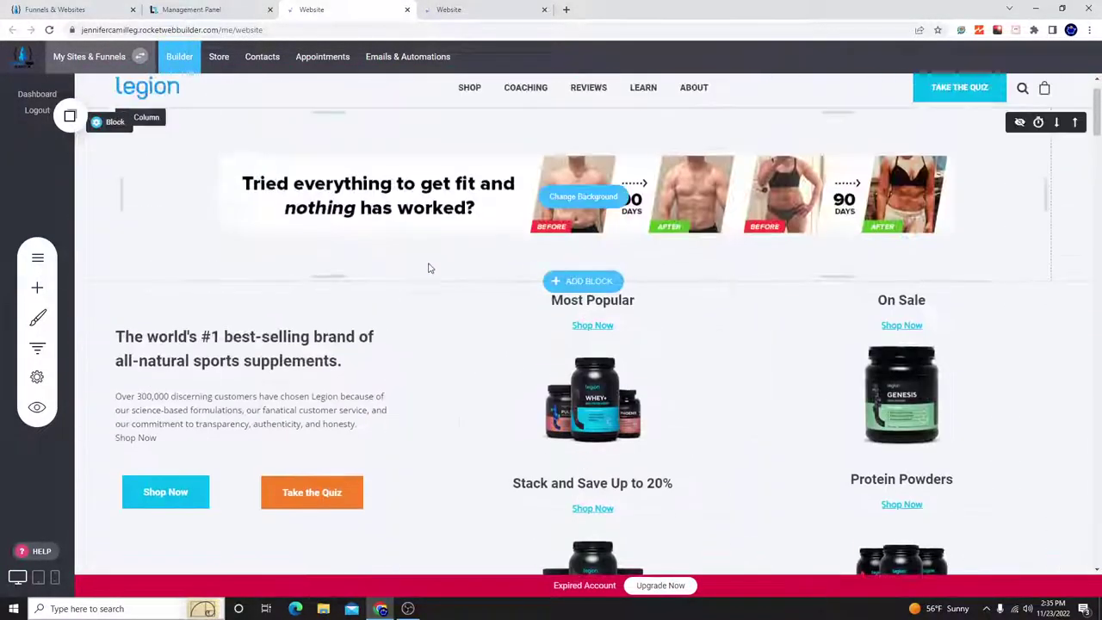
- Open the Rocket Web Builder templates gallery listing online store designs
scroll(379, 347, "up", 1)
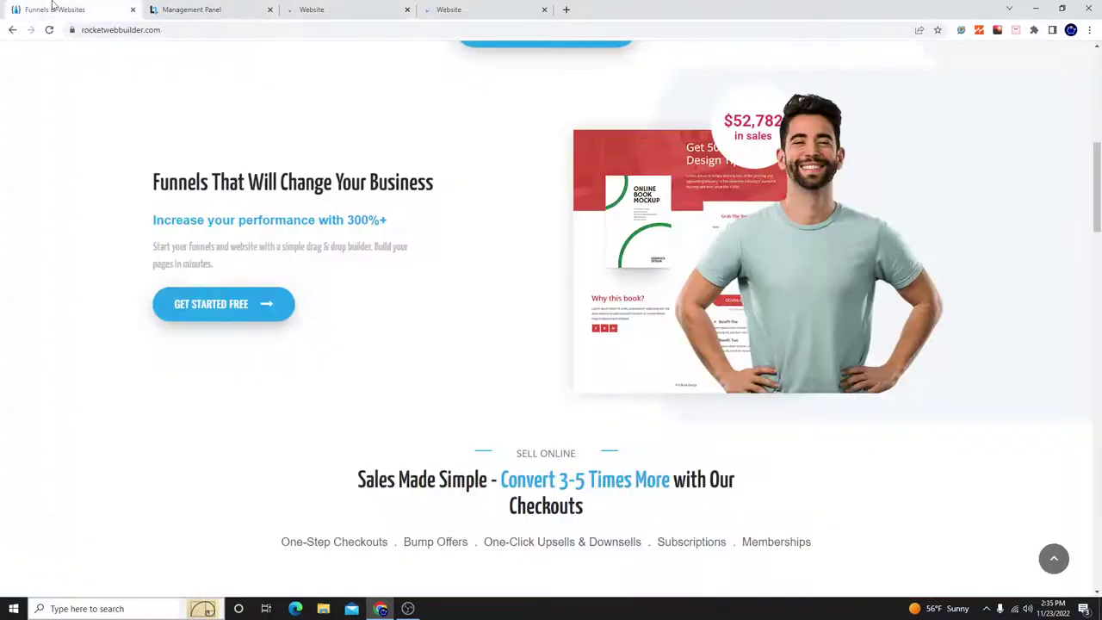
scroll(706, 186, "up", 1)
scroll(706, 187, "up", 5)
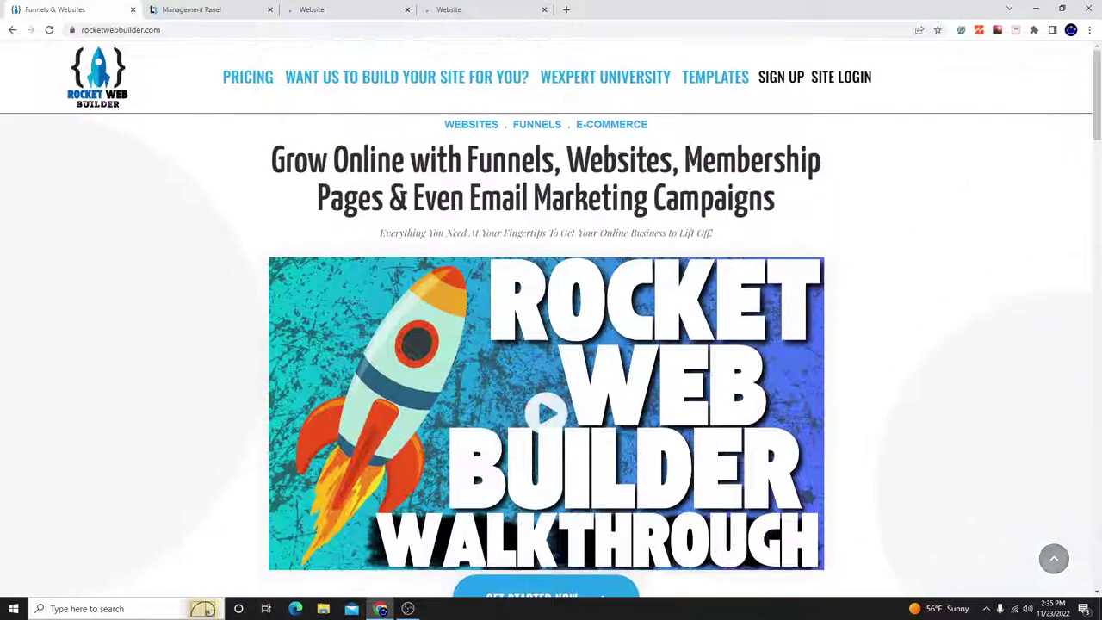
left_click(728, 84)
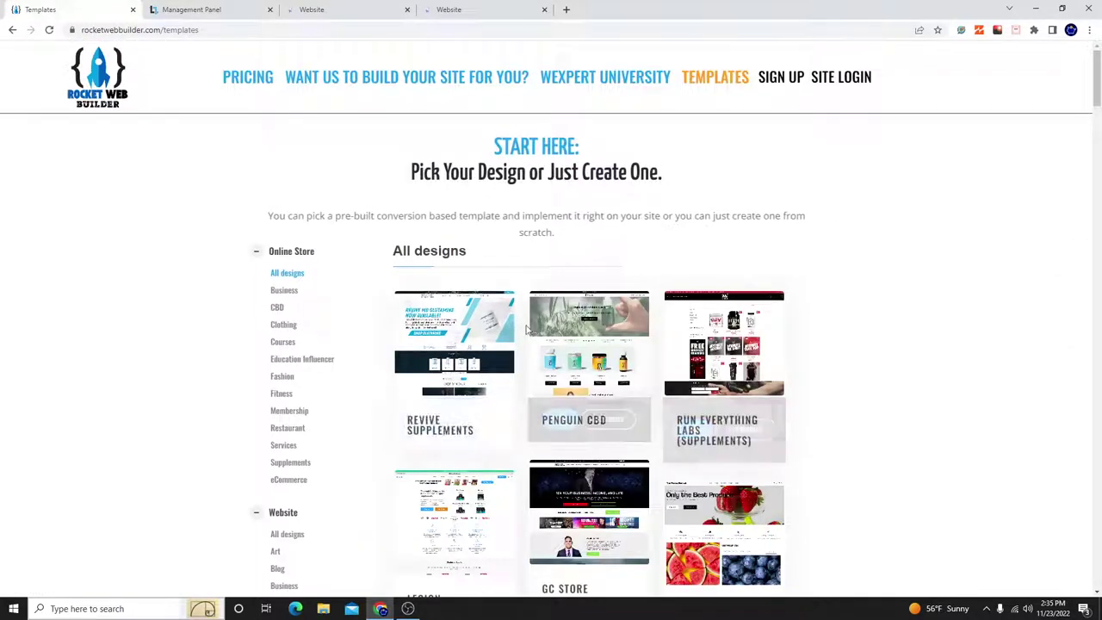
scroll(723, 448, "down", 2)
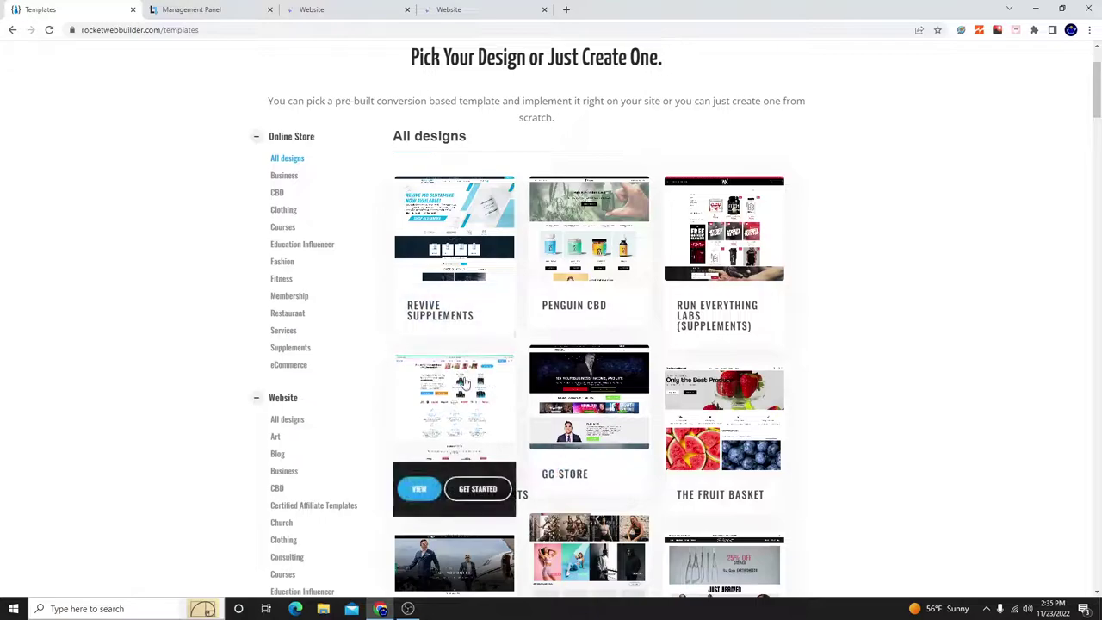
- Go from the ElectricMan editor back to the Legion template and scroll its page
left_click(453, 9)
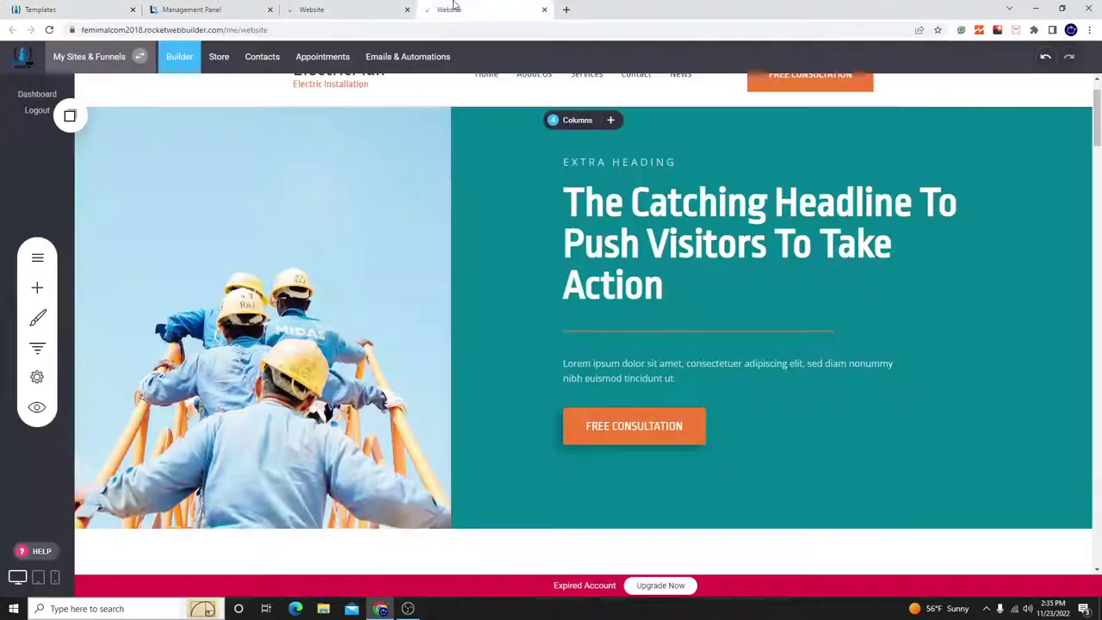
left_click(372, 9)
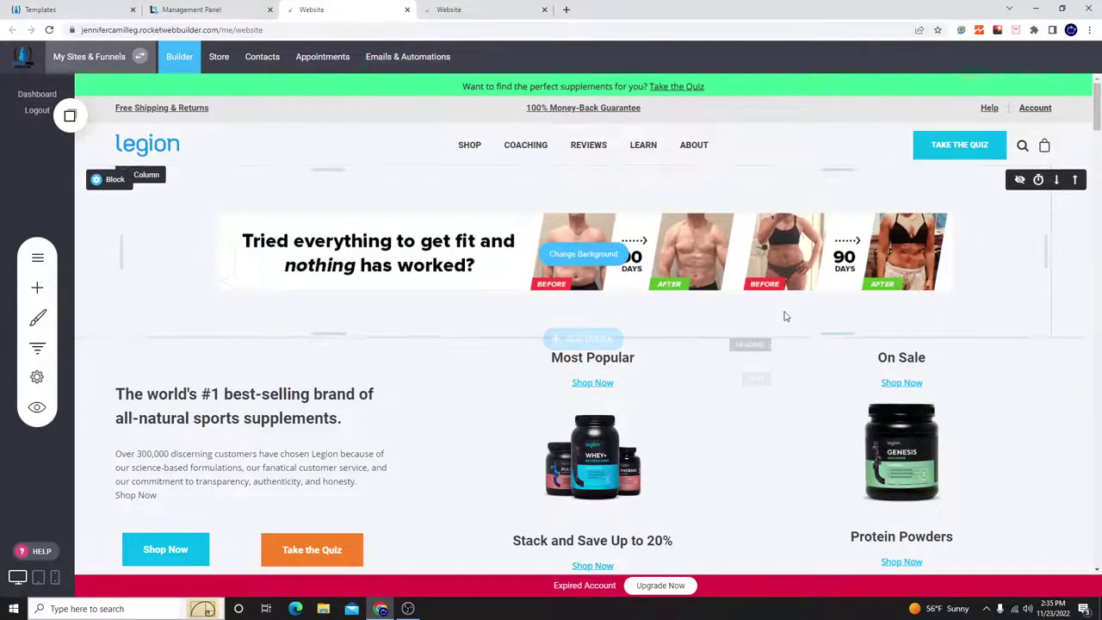
mouse_move(738, 259)
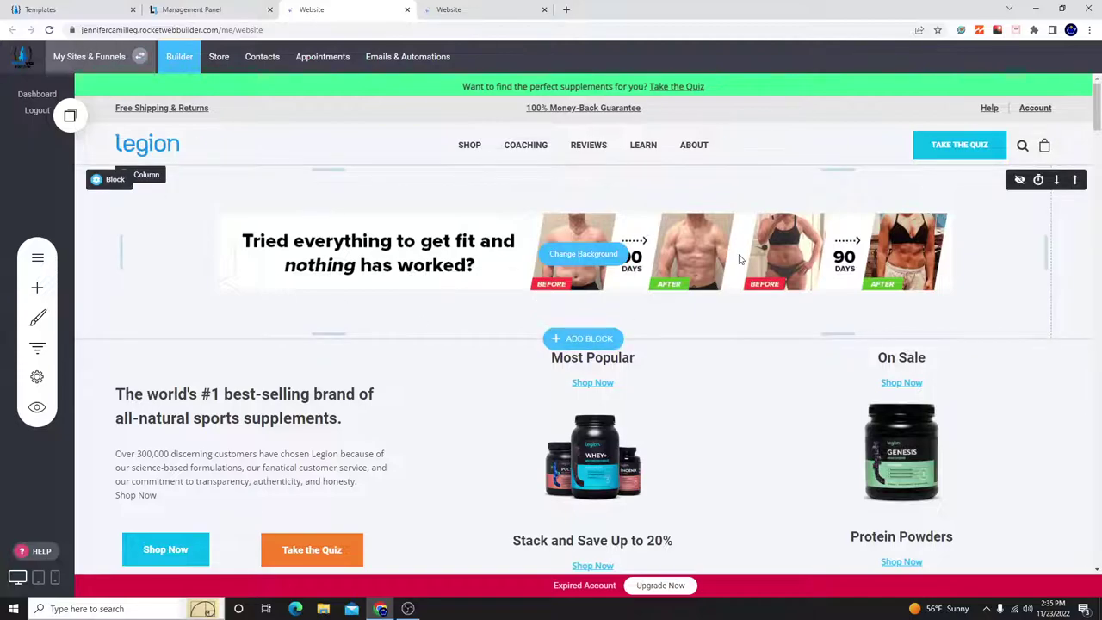
scroll(741, 295, "down", 3)
scroll(689, 310, "down", 3)
scroll(658, 315, "up", 4)
scroll(666, 307, "up", 3)
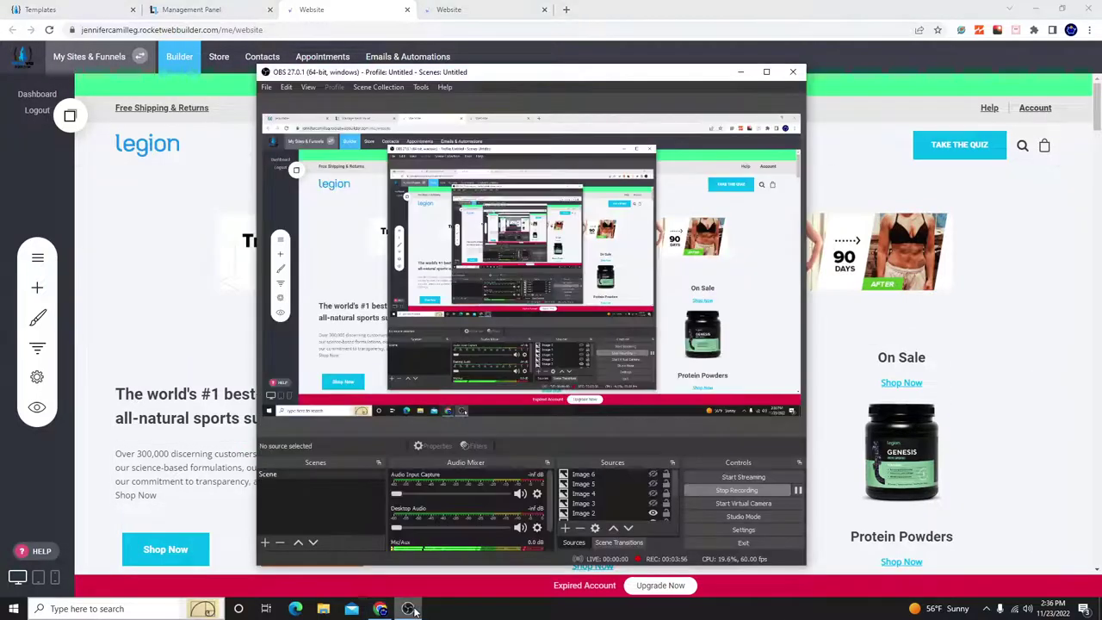
- Show the Templates gallery in the browser, then bring OBS Studio back in front while recording continues
left_click(408, 608)
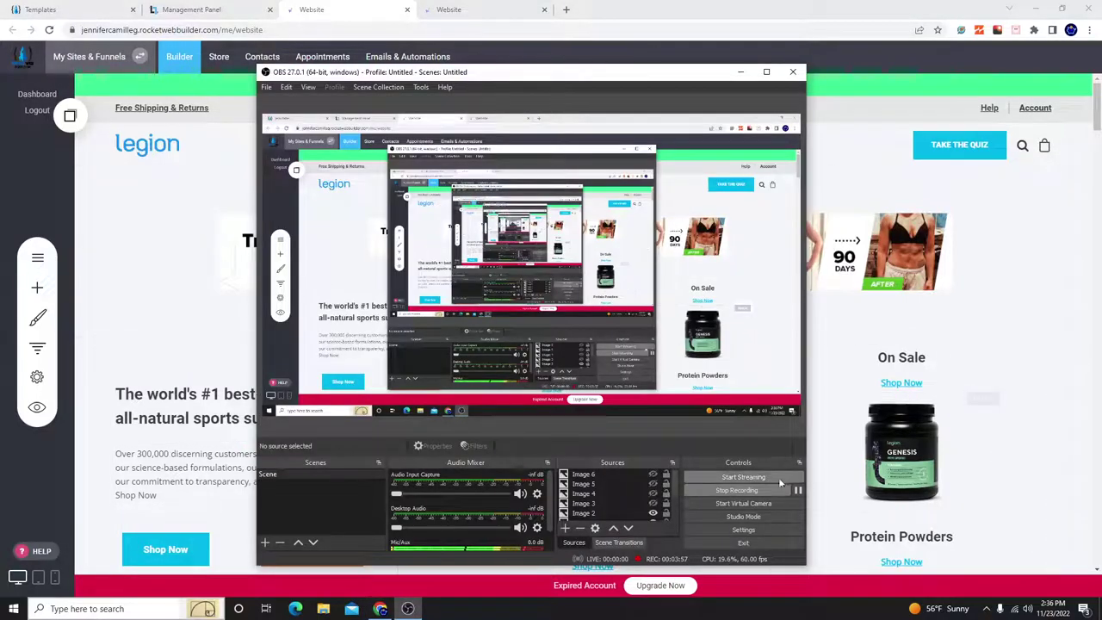
left_click(734, 491)
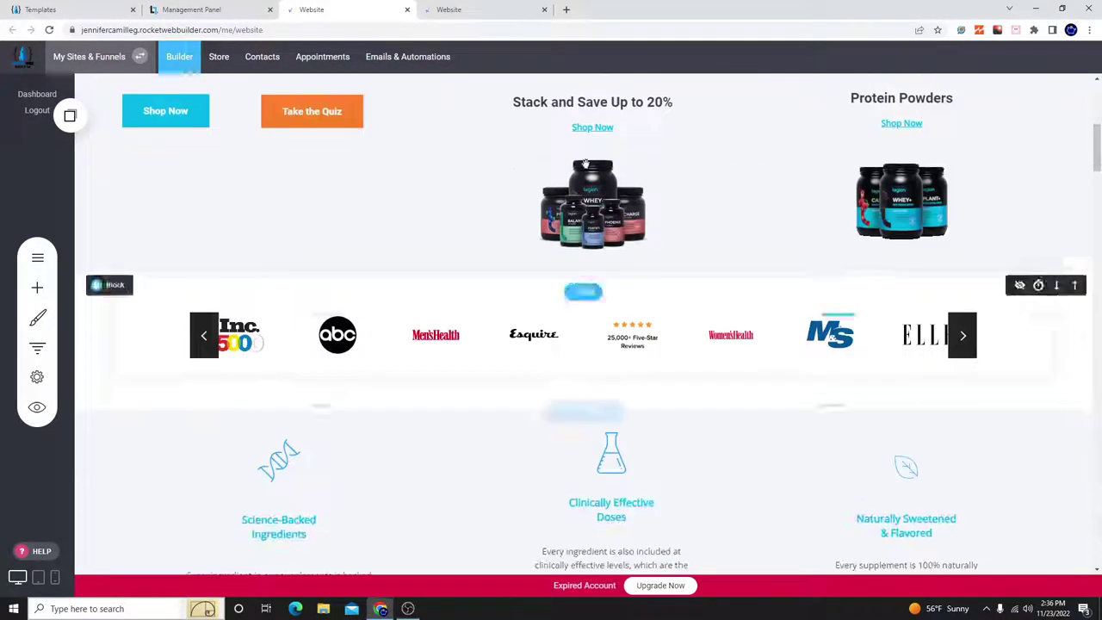
left_click(52, 10)
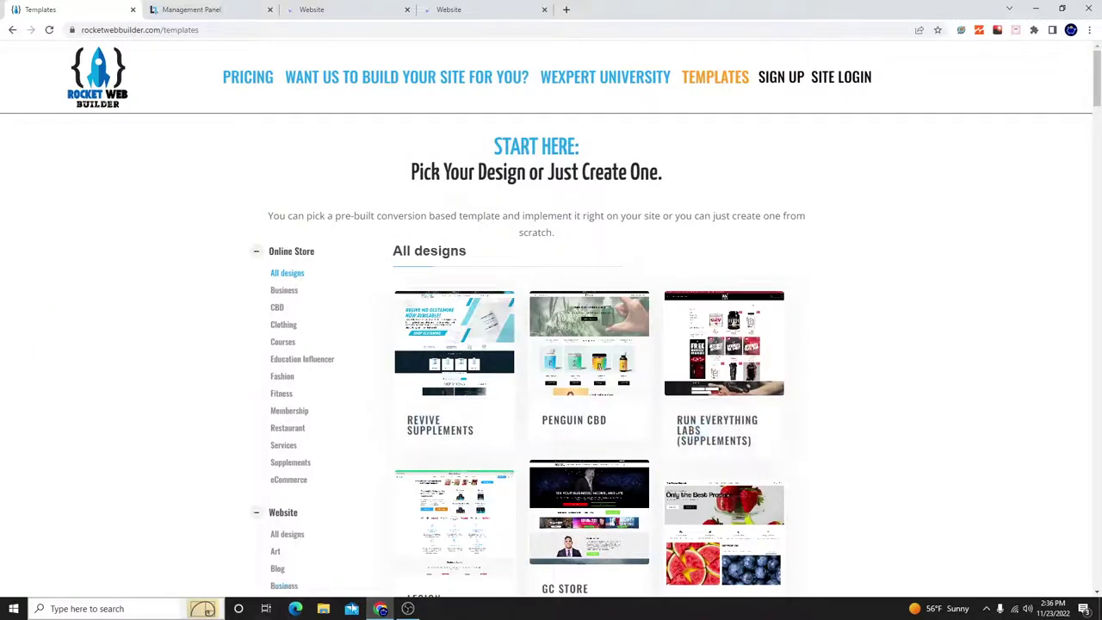
left_click(412, 610)
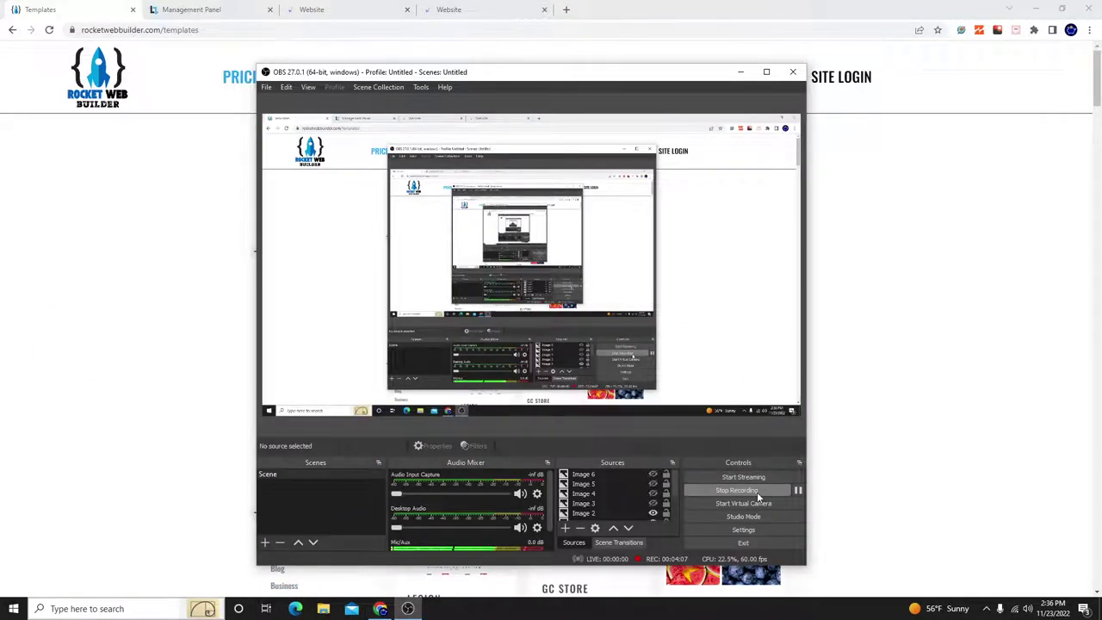